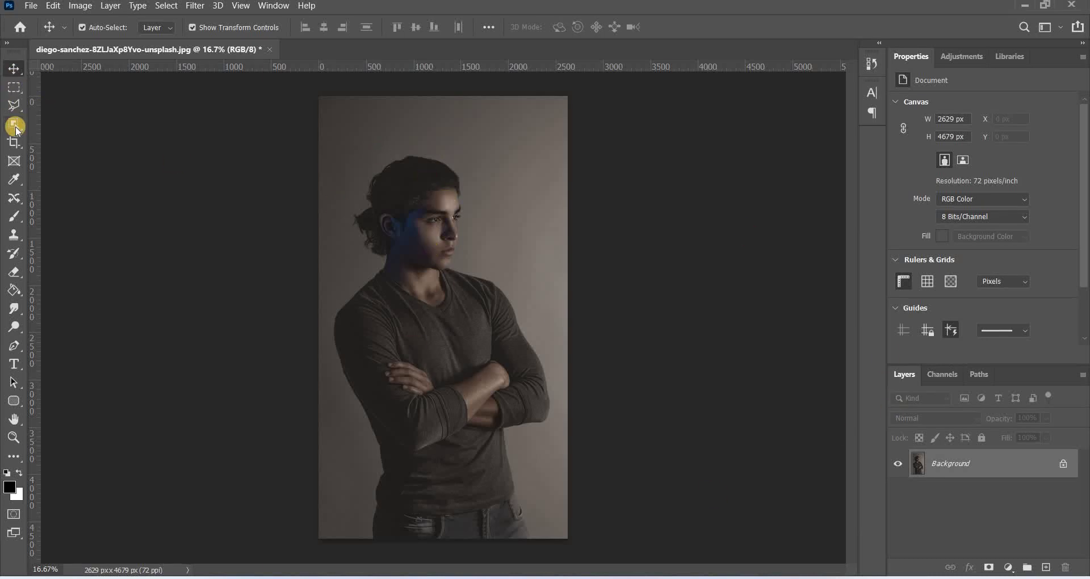
Select the man with the Object Selection tool and copy him onto his own layer
{"action": "left_click", "coordinate": [15, 126]}
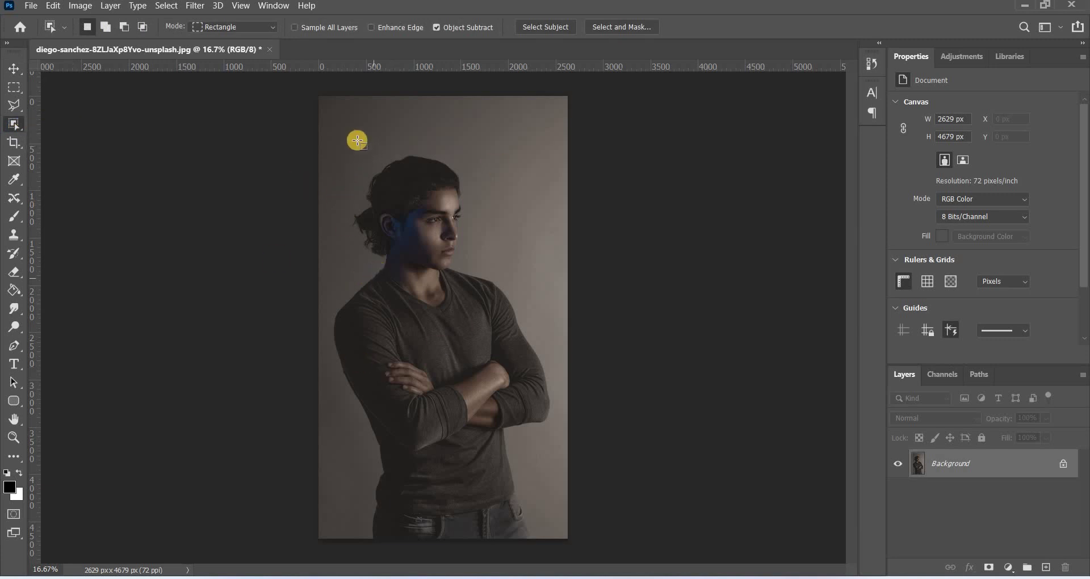
{"action": "mouse_move", "coordinate": [337, 134]}
{"action": "left_mouse_down"}
{"action": "mouse_move", "coordinate": [586, 519]}
{"action": "mouse_move", "coordinate": [566, 541]}
{"action": "left_mouse_up"}
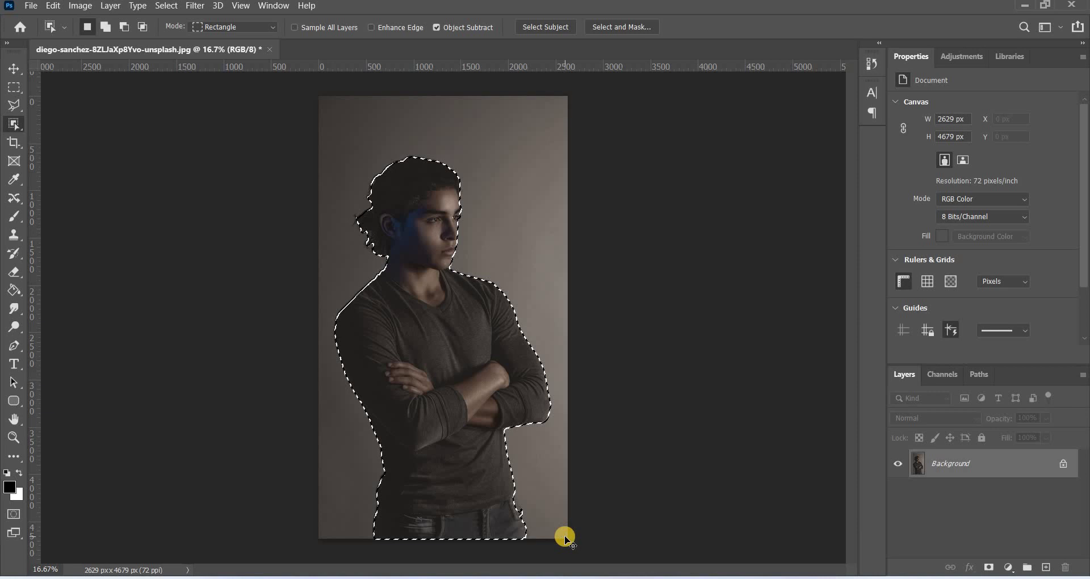
{"action": "key", "text": "ctrl+j"}
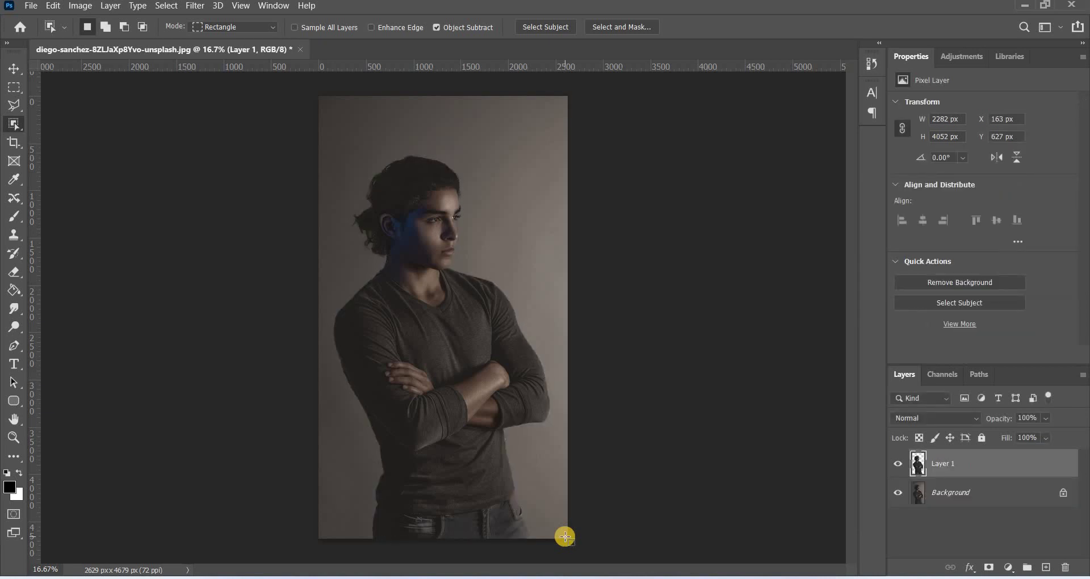
Add a new layer beneath the cut-out man, fill it white, and reselect his layer
{"action": "left_click", "coordinate": [1046, 568]}
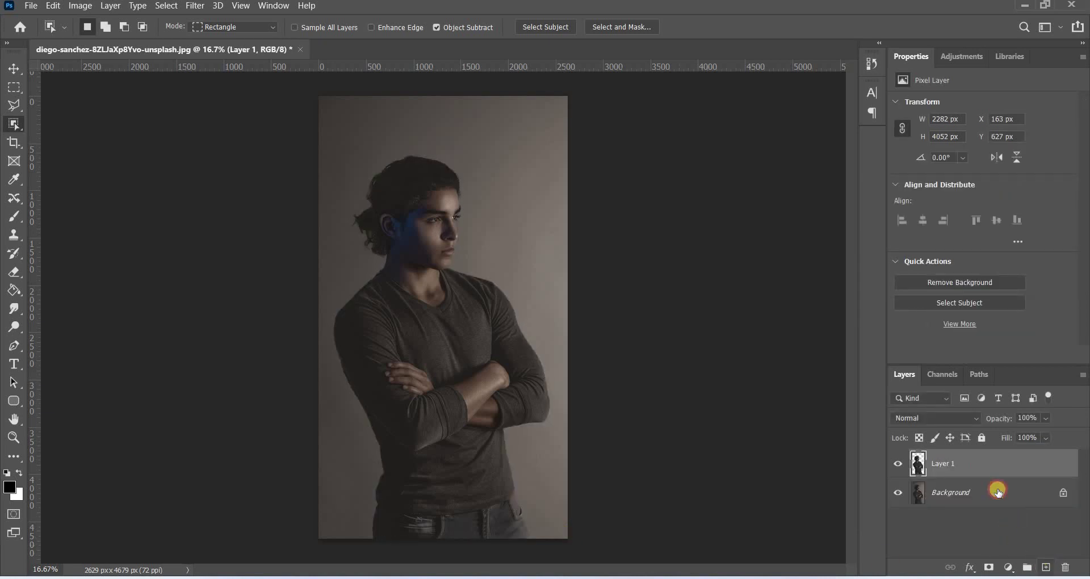
{"action": "left_click_drag", "start_coordinate": [984, 463], "coordinate": [990, 497]}
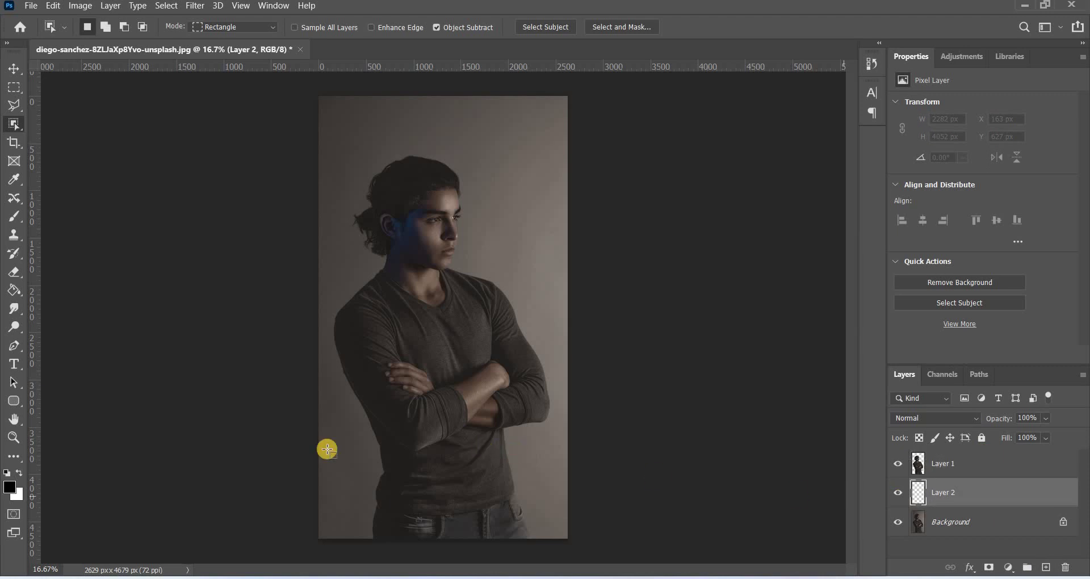
{"action": "left_click", "coordinate": [12, 70]}
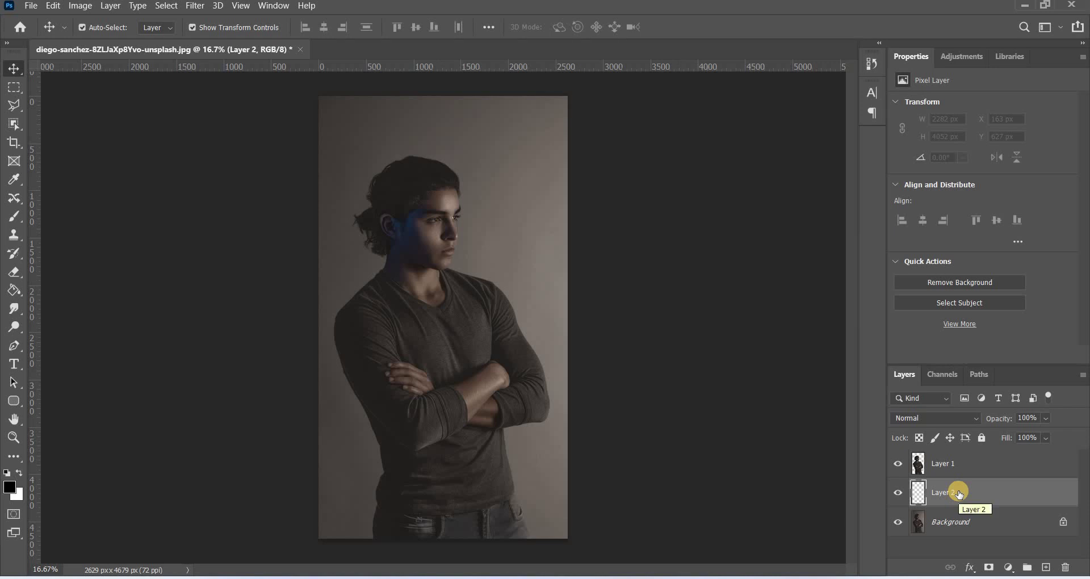
{"action": "key", "text": "ctrl+BackSpace"}
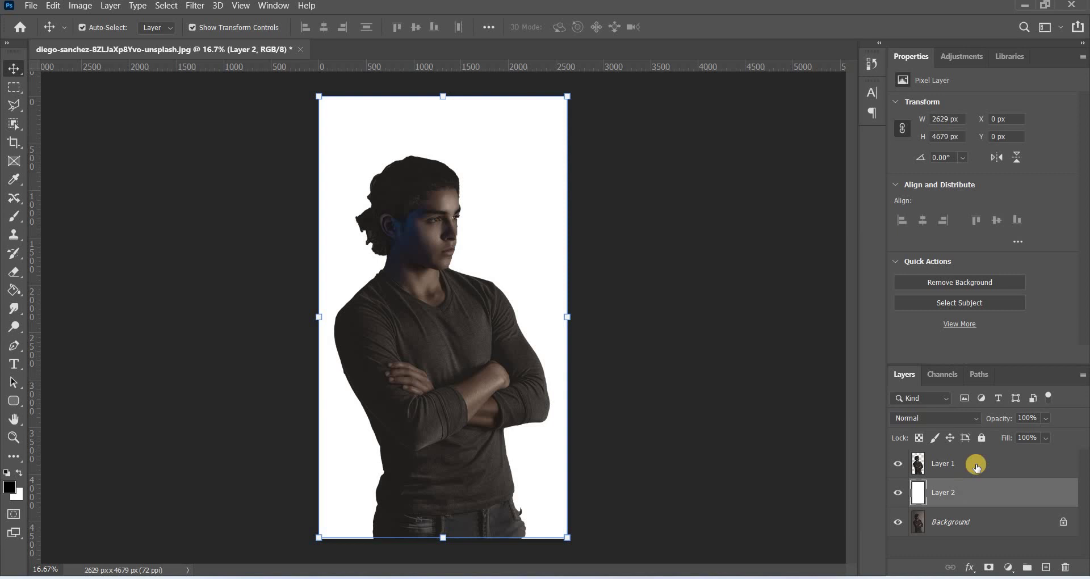
{"action": "left_click", "coordinate": [973, 460]}
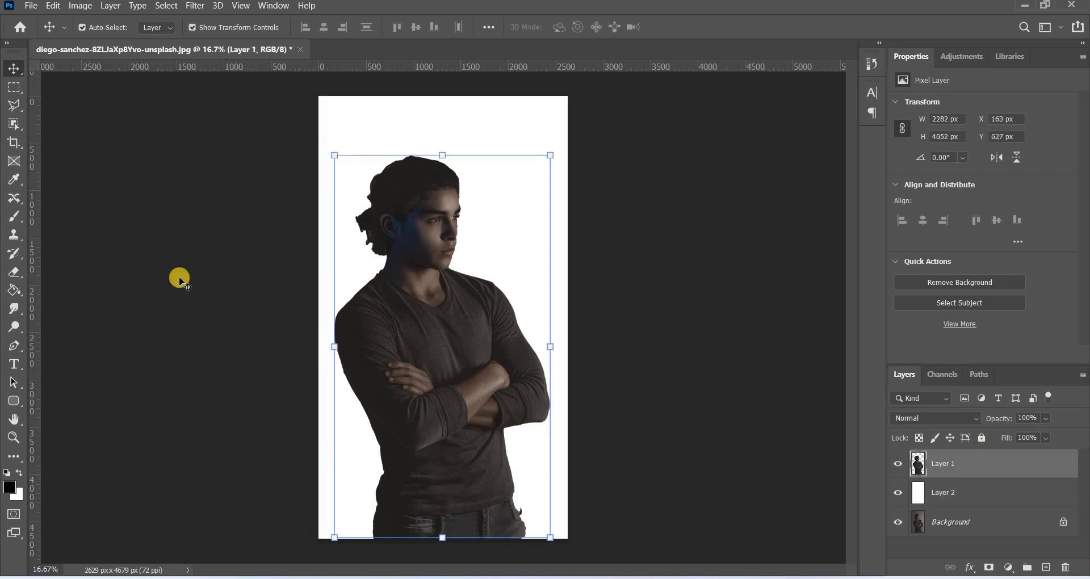
Place the city skyline photo into the document as an embedded image
{"action": "left_click", "coordinate": [31, 7]}
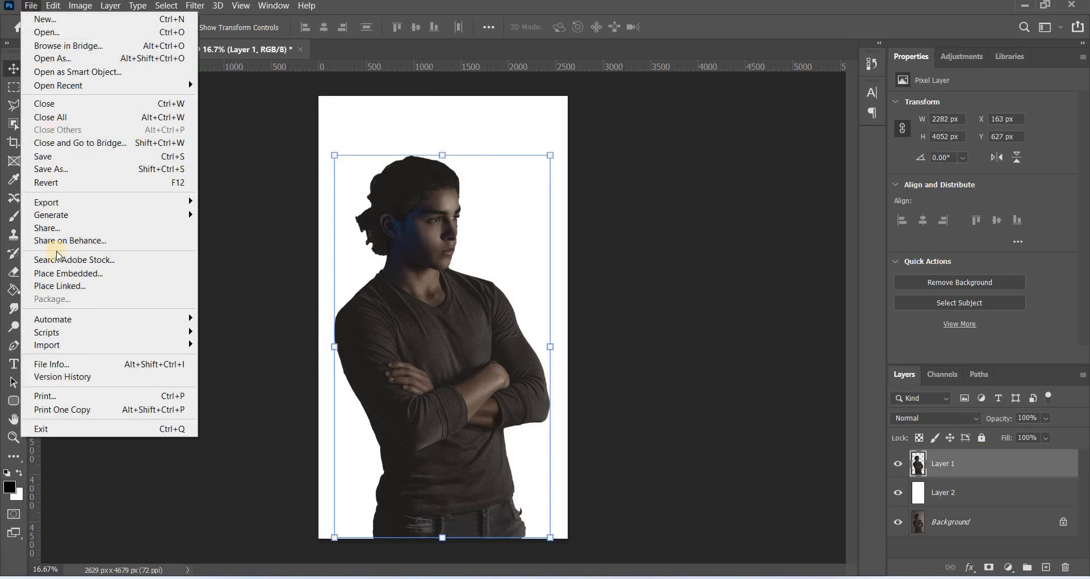
{"action": "left_click", "coordinate": [71, 274]}
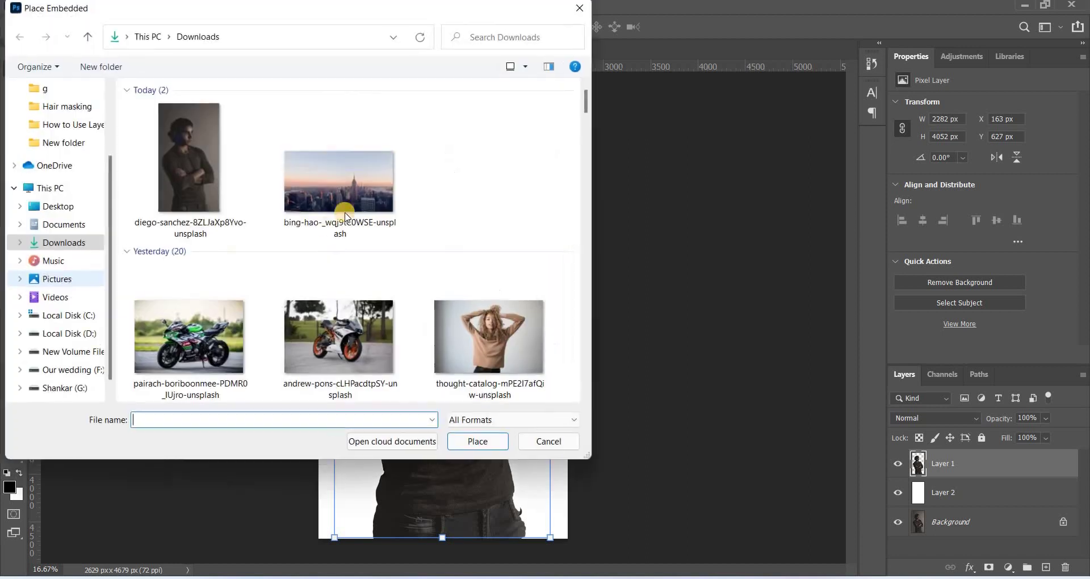
{"action": "left_click", "coordinate": [345, 215]}
{"action": "left_click", "coordinate": [482, 442]}
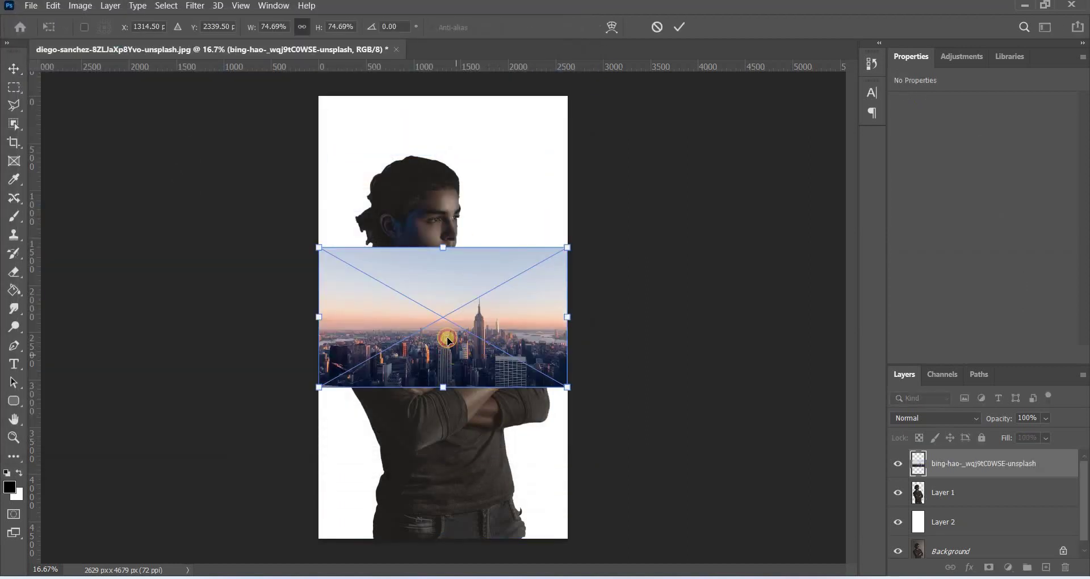
Enlarge the skyline and position it over the man's head, then commit the transform
{"action": "left_click_drag", "start_coordinate": [447, 340], "coordinate": [433, 271]}
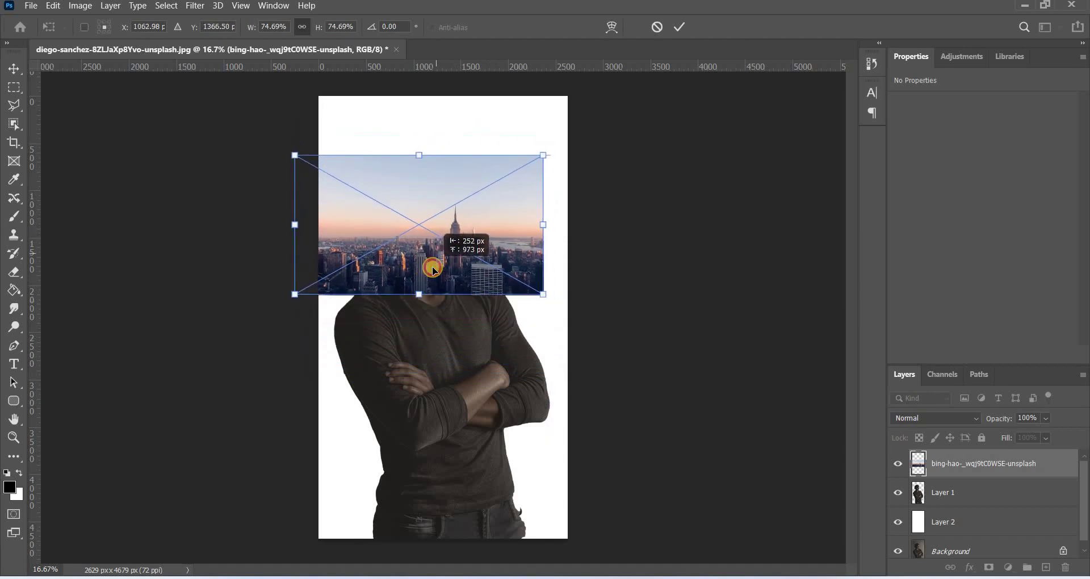
{"action": "left_click_drag", "start_coordinate": [433, 271], "coordinate": [418, 279]}
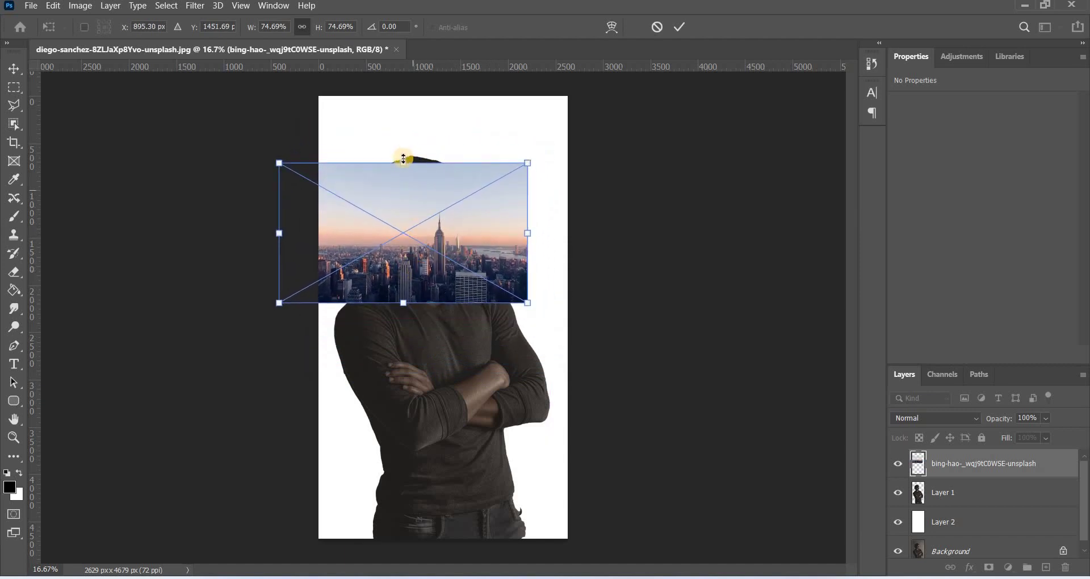
{"action": "left_click_drag", "start_coordinate": [402, 149], "coordinate": [402, 143]}
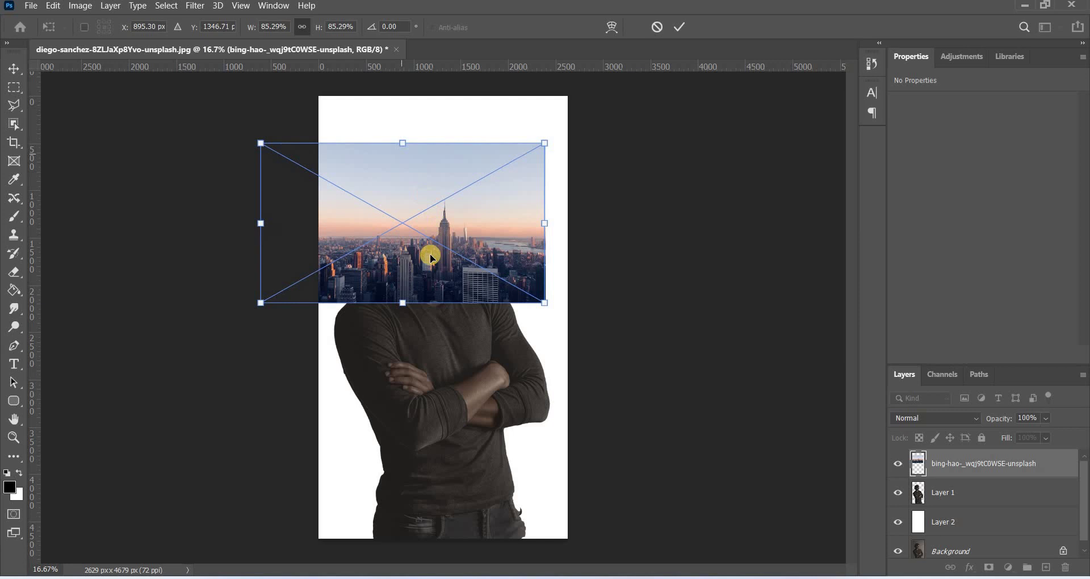
{"action": "left_click_drag", "start_coordinate": [401, 222], "coordinate": [402, 260]}
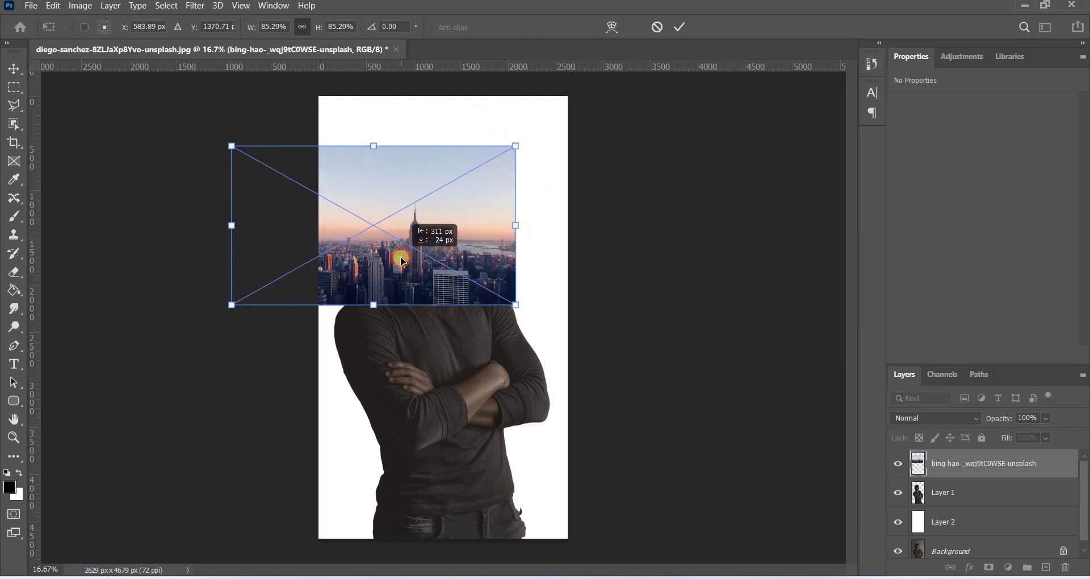
{"action": "left_click_drag", "start_coordinate": [402, 260], "coordinate": [401, 260]}
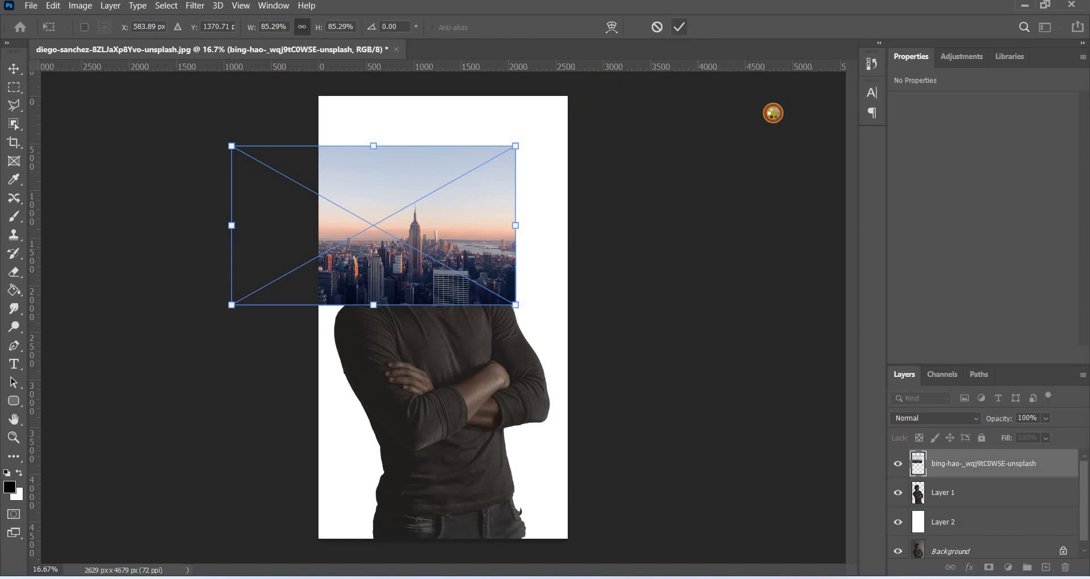
{"action": "key", "text": "Return"}
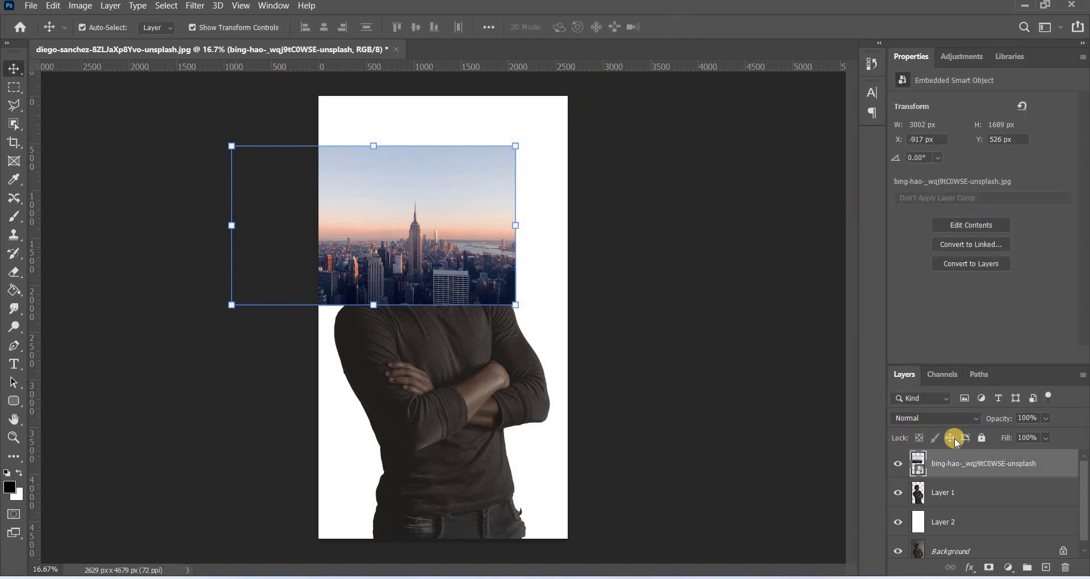
Clip the skyline layer to the man's silhouette and nudge it to fill his head
{"action": "right_click", "coordinate": [960, 460]}
{"action": "left_click", "coordinate": [883, 314]}
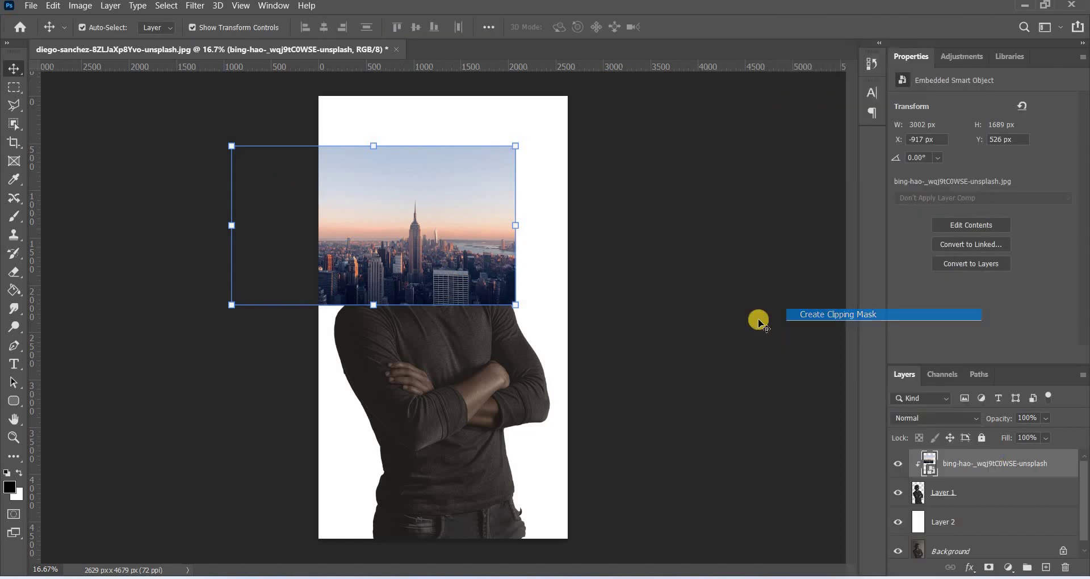
{"action": "left_click_drag", "start_coordinate": [421, 269], "coordinate": [409, 267]}
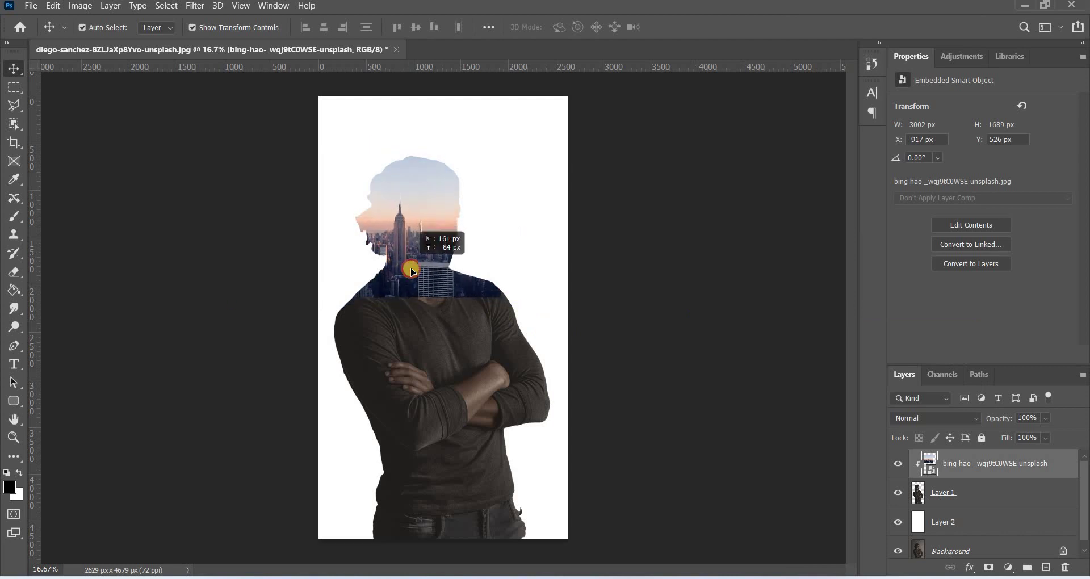
{"action": "left_click_drag", "start_coordinate": [409, 267], "coordinate": [413, 273]}
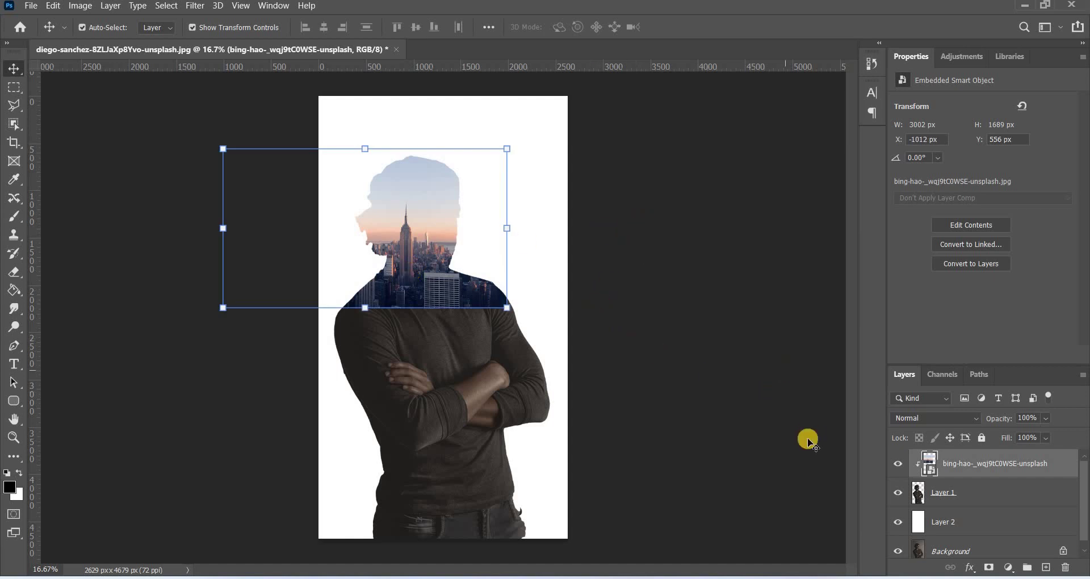
{"action": "left_click", "coordinate": [999, 493]}
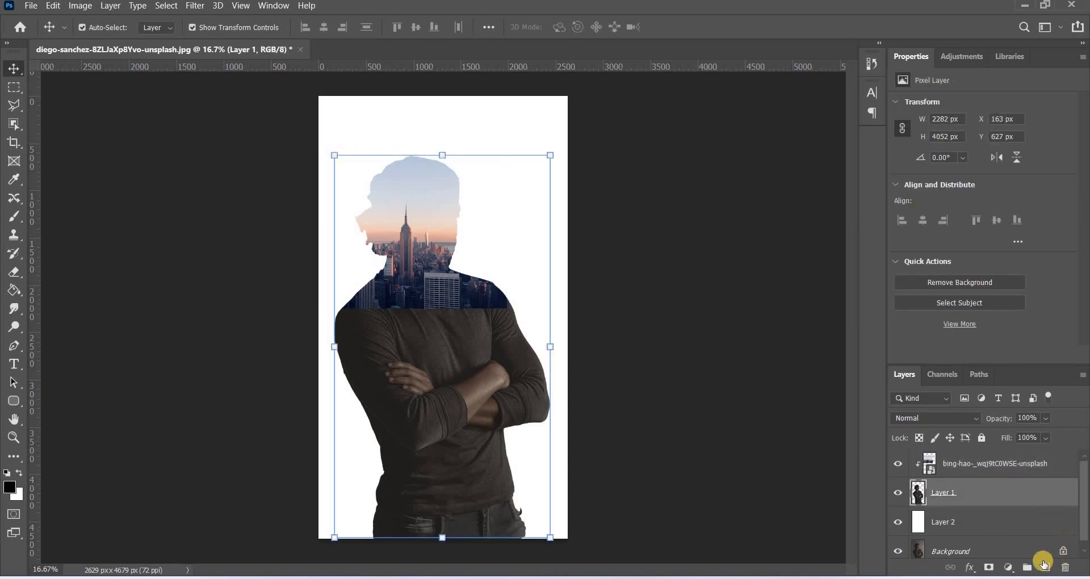
Add a Brightness/Contrast adjustment with brightness -39 and contrast -12
{"action": "left_click", "coordinate": [1009, 568]}
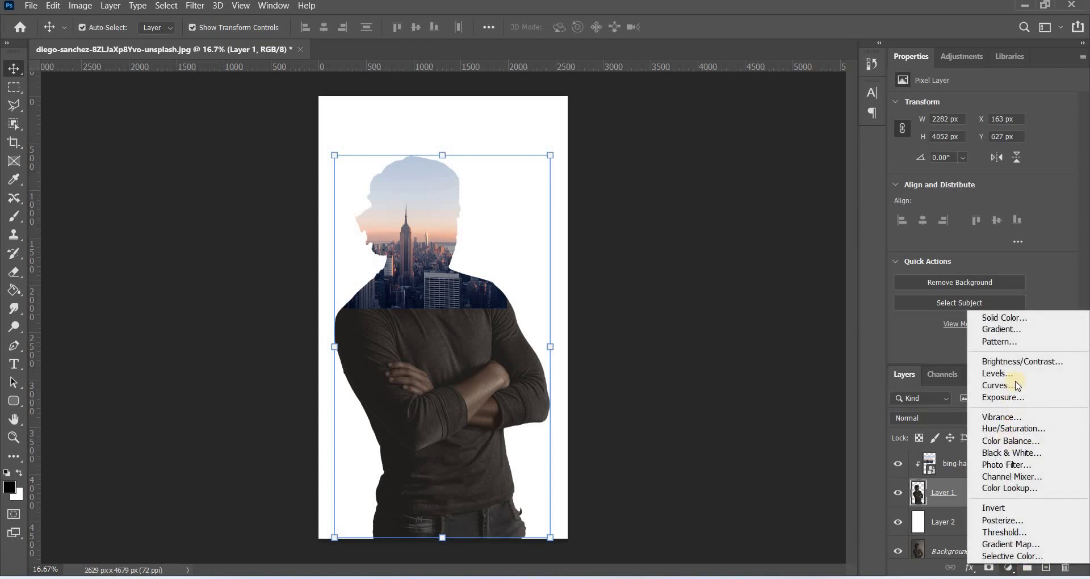
{"action": "left_click", "coordinate": [1014, 356]}
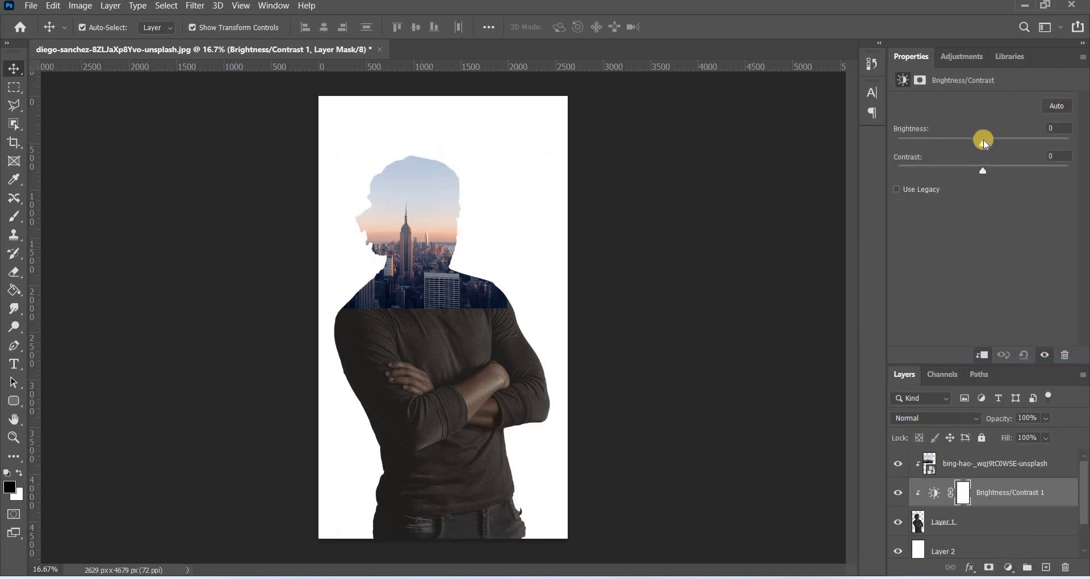
{"action": "left_click_drag", "start_coordinate": [969, 140], "coordinate": [964, 141]}
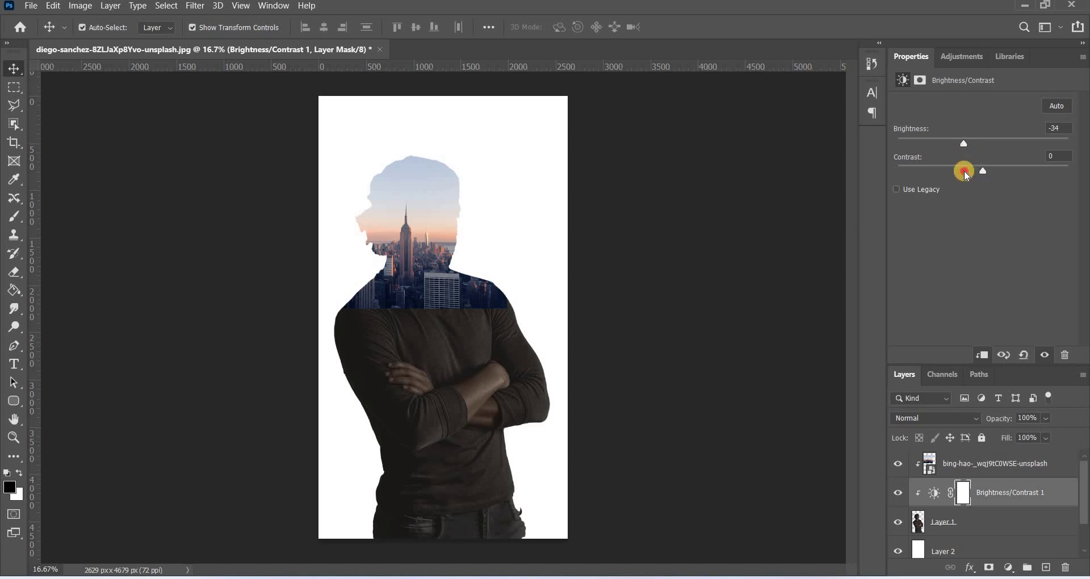
{"action": "left_click_drag", "start_coordinate": [982, 172], "coordinate": [937, 173]}
{"action": "left_click_drag", "start_coordinate": [963, 144], "coordinate": [961, 143]}
{"action": "left_click", "coordinate": [1008, 494]}
Add a Curves adjustment with the highlight end pulled down and midtones bent darker
{"action": "left_click", "coordinate": [1007, 567]}
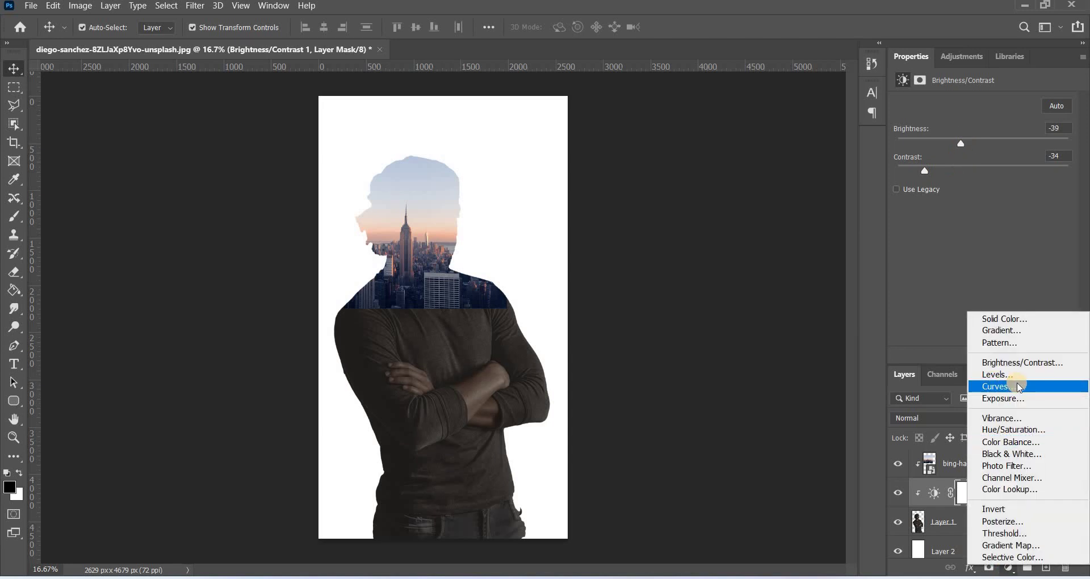
{"action": "left_click", "coordinate": [1019, 386]}
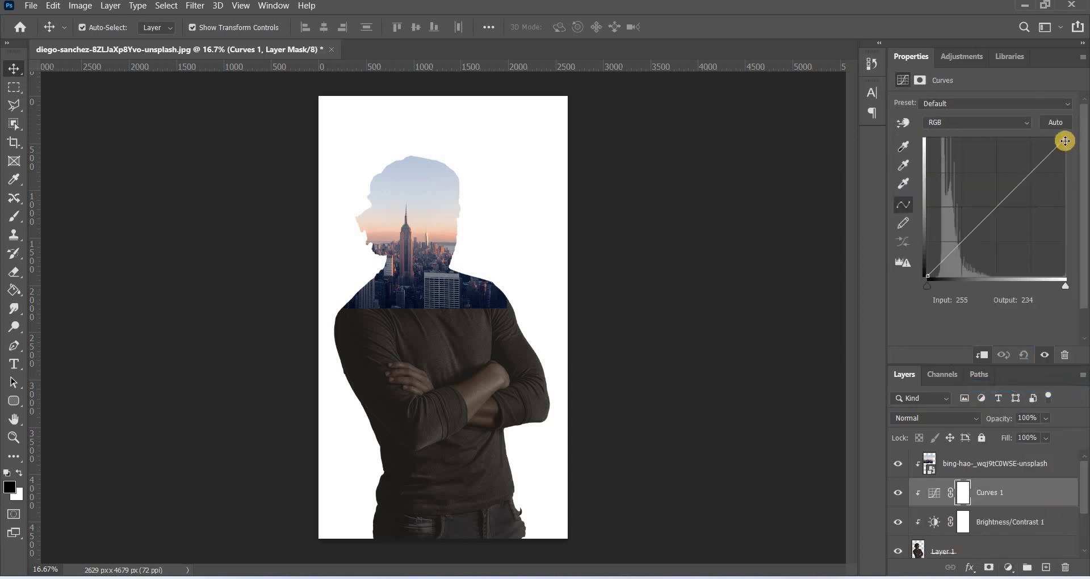
{"action": "left_click_drag", "start_coordinate": [1067, 142], "coordinate": [1066, 150]}
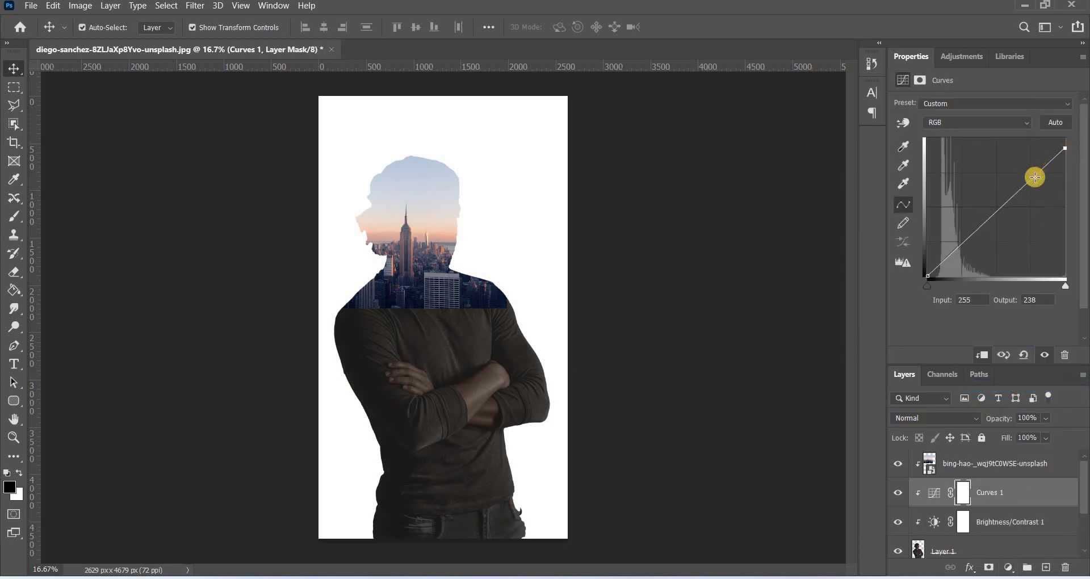
{"action": "left_click", "coordinate": [1039, 178]}
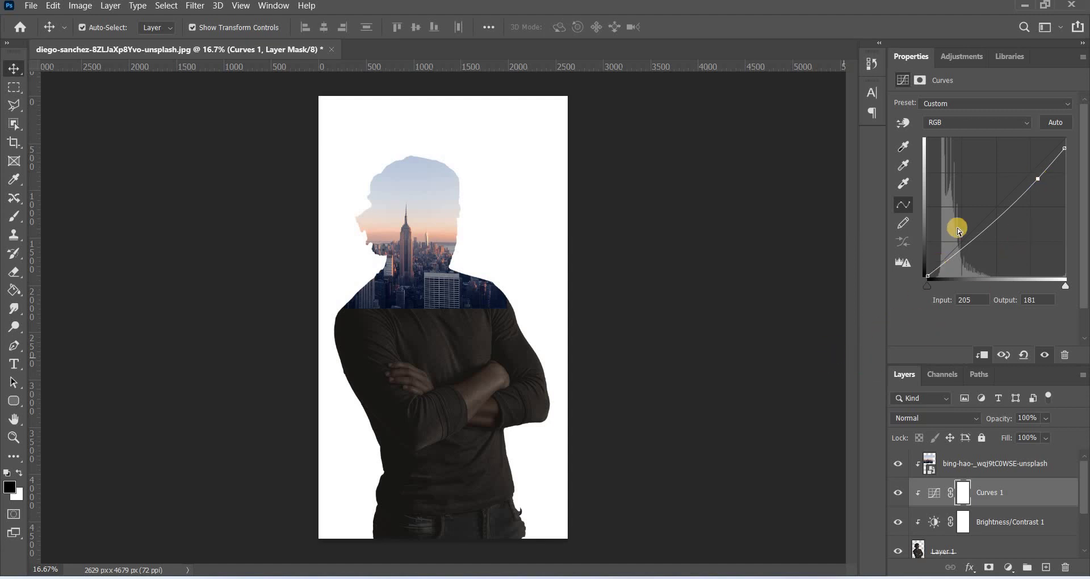
Add a layer mask to the city skyline layer and choose the Brush tool
{"action": "left_click", "coordinate": [992, 472]}
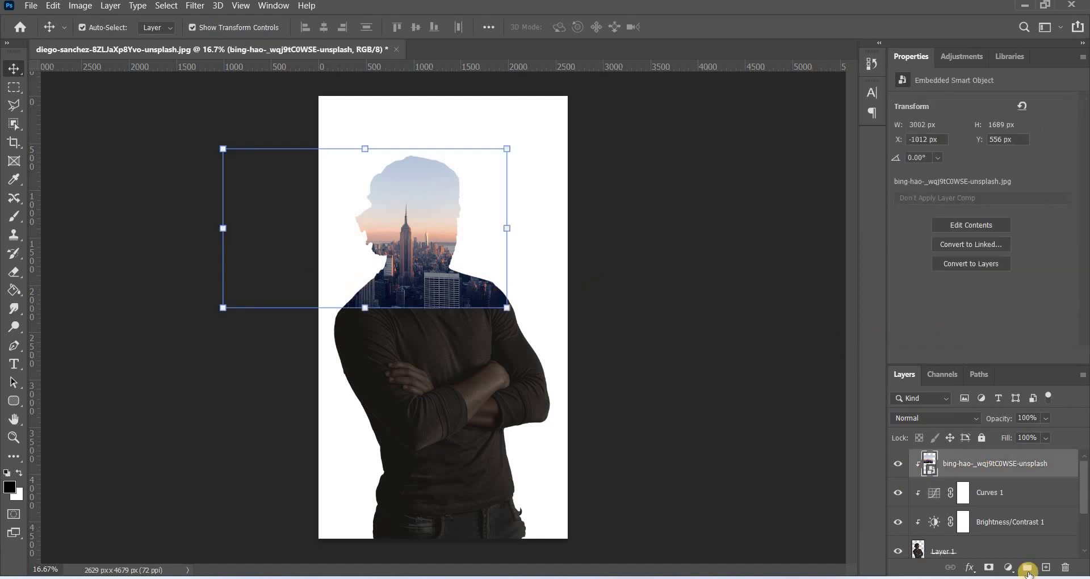
{"action": "left_click", "coordinate": [991, 569]}
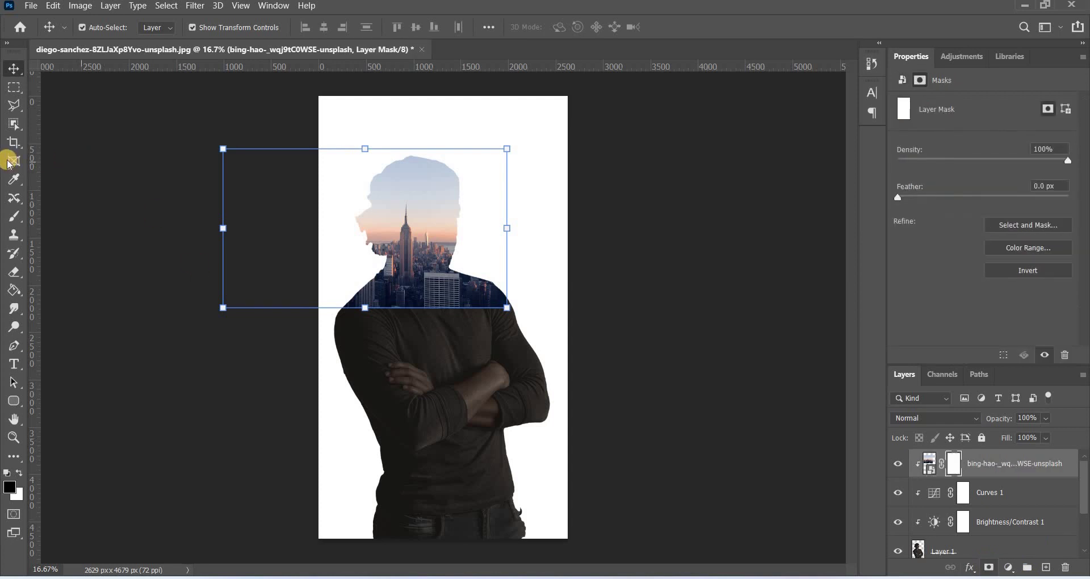
{"action": "left_click_drag", "start_coordinate": [14, 216], "coordinate": [70, 217]}
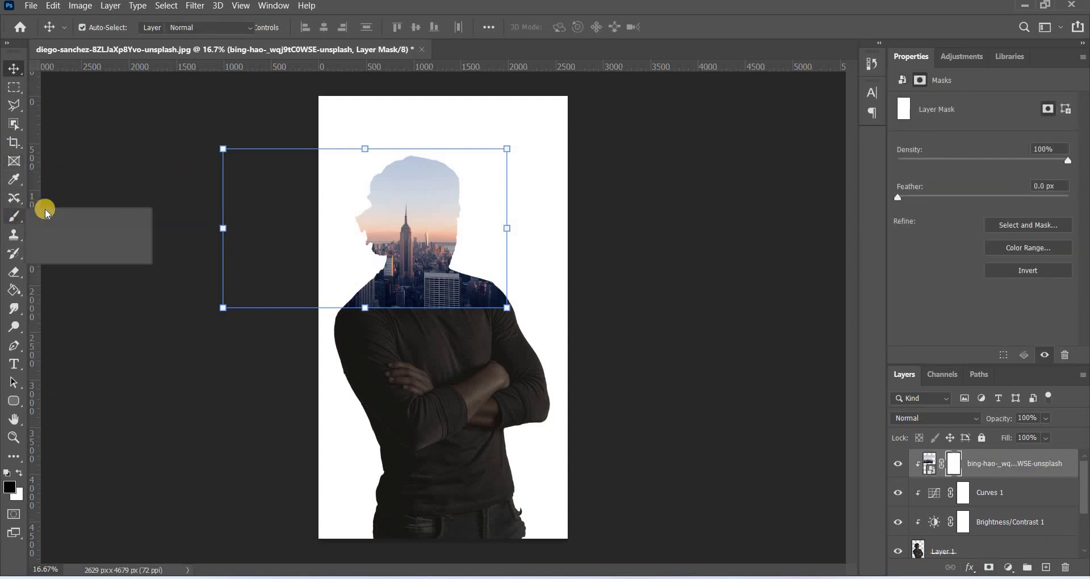
{"action": "left_click", "coordinate": [70, 216]}
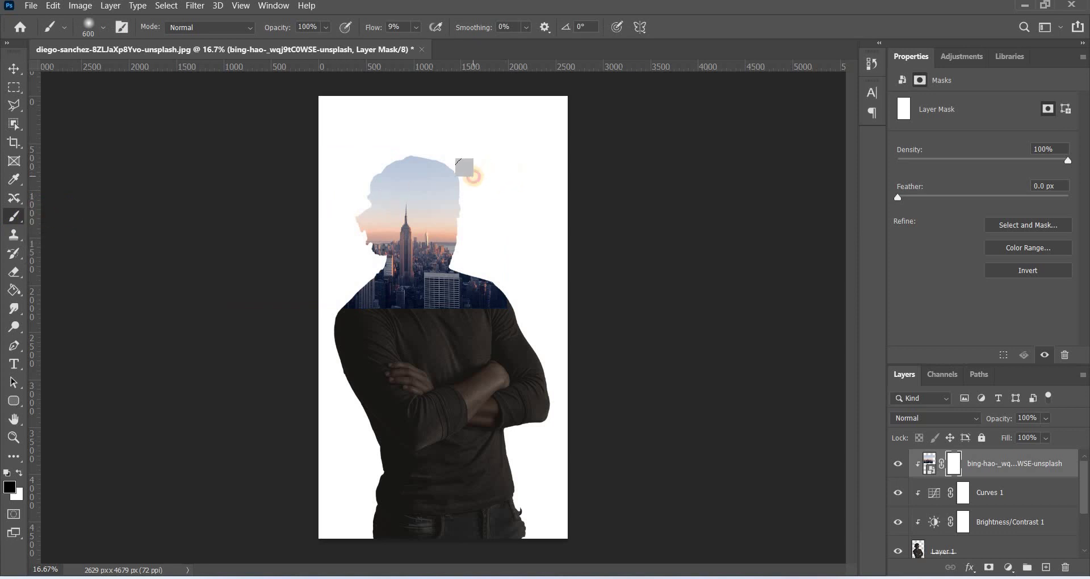
Paint the mask along the head's right side to fade the skyline off the shoulder
{"action": "mouse_move", "coordinate": [457, 162]}
{"action": "left_mouse_down"}
{"action": "mouse_move", "coordinate": [450, 220]}
{"action": "mouse_move", "coordinate": [488, 246]}
{"action": "mouse_move", "coordinate": [486, 309]}
{"action": "left_mouse_up"}
{"action": "left_click_drag", "start_coordinate": [489, 249], "coordinate": [466, 304]}
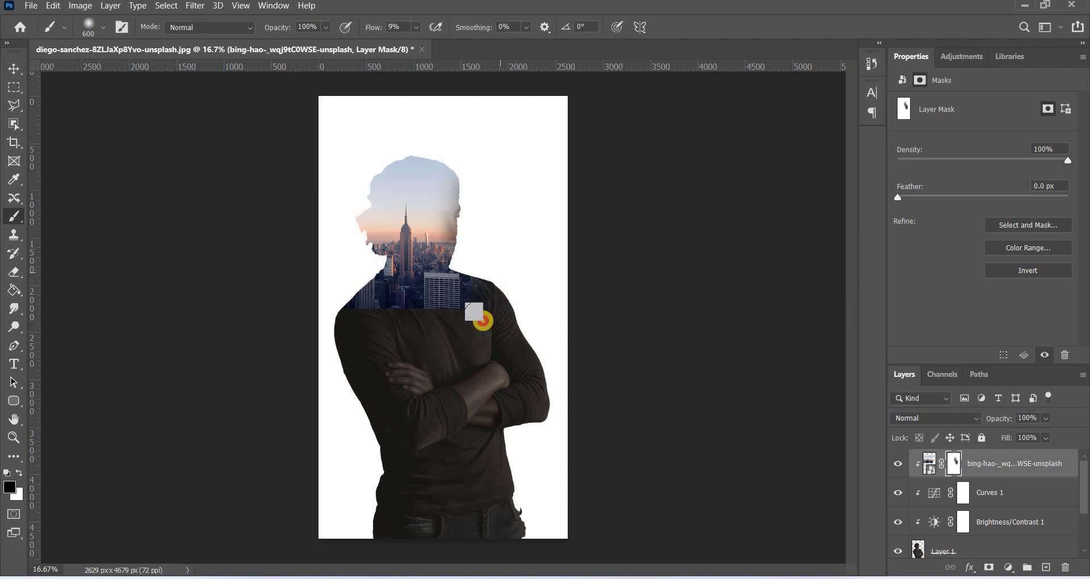
{"action": "mouse_move", "coordinate": [467, 304]}
{"action": "left_mouse_down"}
{"action": "mouse_move", "coordinate": [466, 292]}
{"action": "mouse_move", "coordinate": [485, 278]}
{"action": "mouse_move", "coordinate": [486, 286]}
{"action": "mouse_move", "coordinate": [458, 204]}
{"action": "mouse_move", "coordinate": [456, 228]}
{"action": "left_mouse_up"}
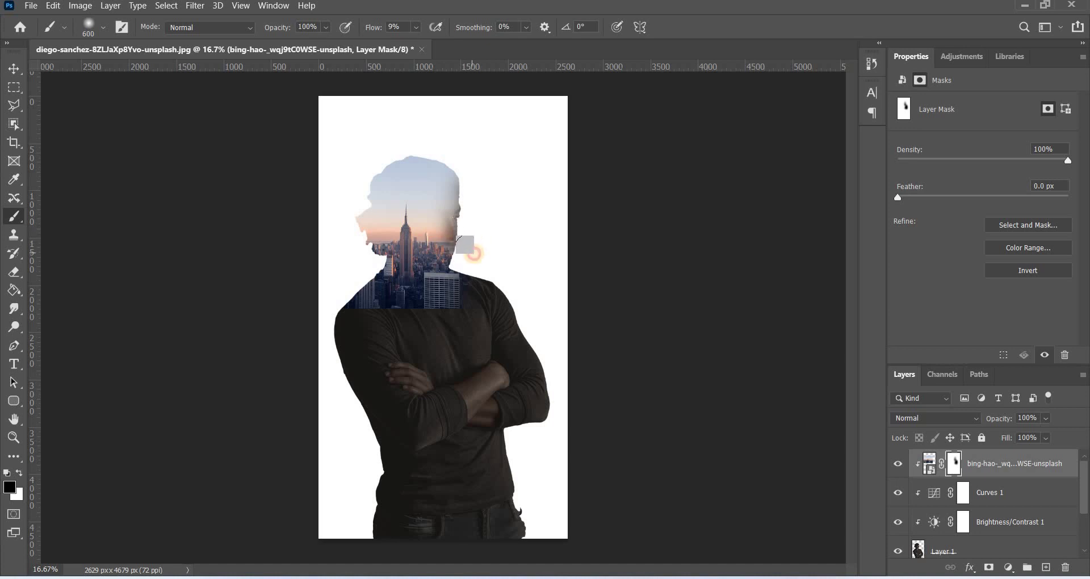
{"action": "left_click_drag", "start_coordinate": [455, 227], "coordinate": [474, 262]}
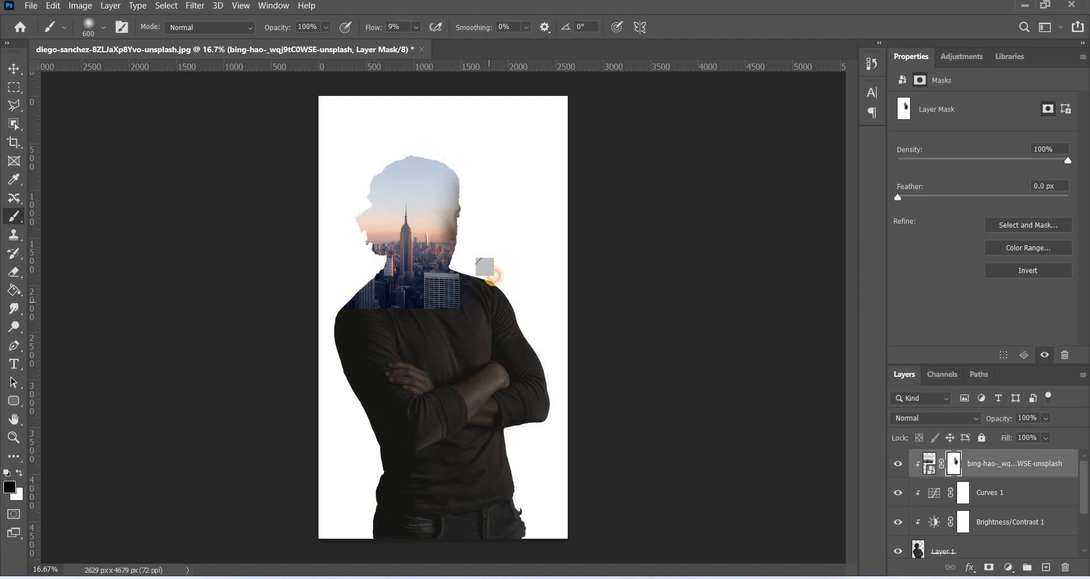
Lower the brush flow and set the brush hardness to 0%
{"action": "left_click", "coordinate": [415, 28]}
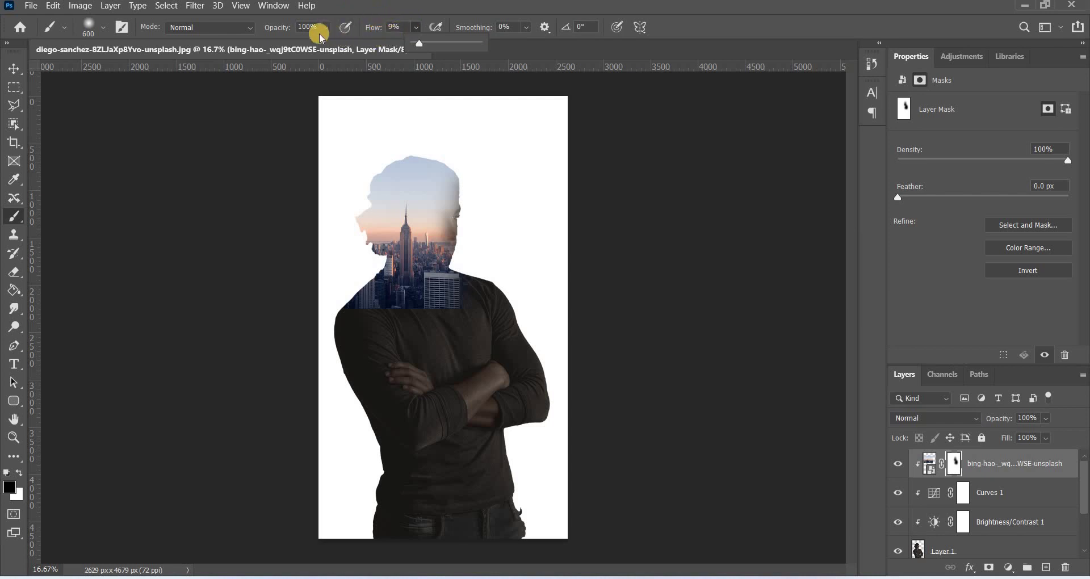
{"action": "left_click", "coordinate": [103, 27]}
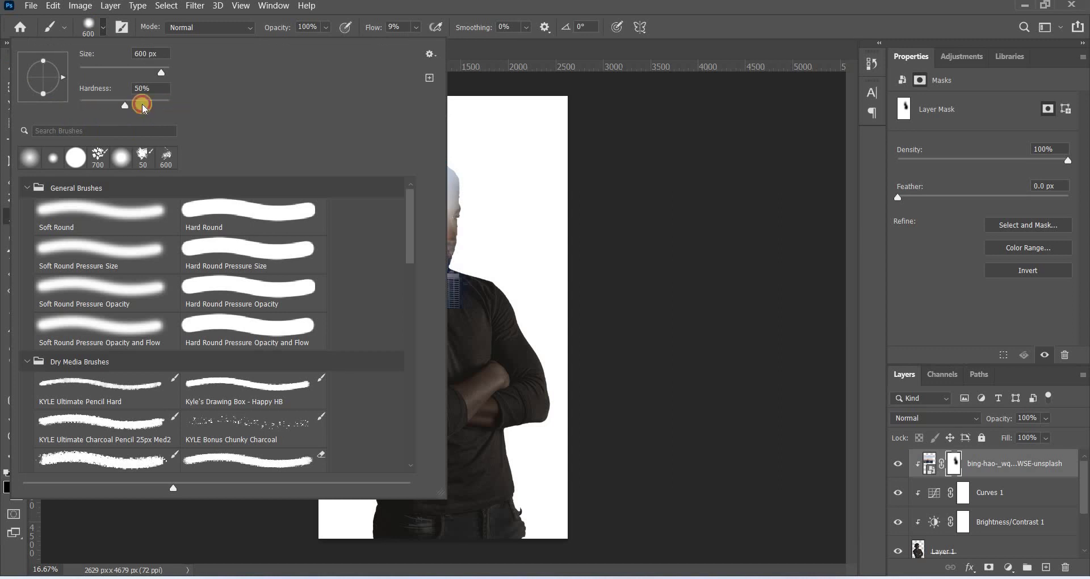
{"action": "key", "text": "Tab"}
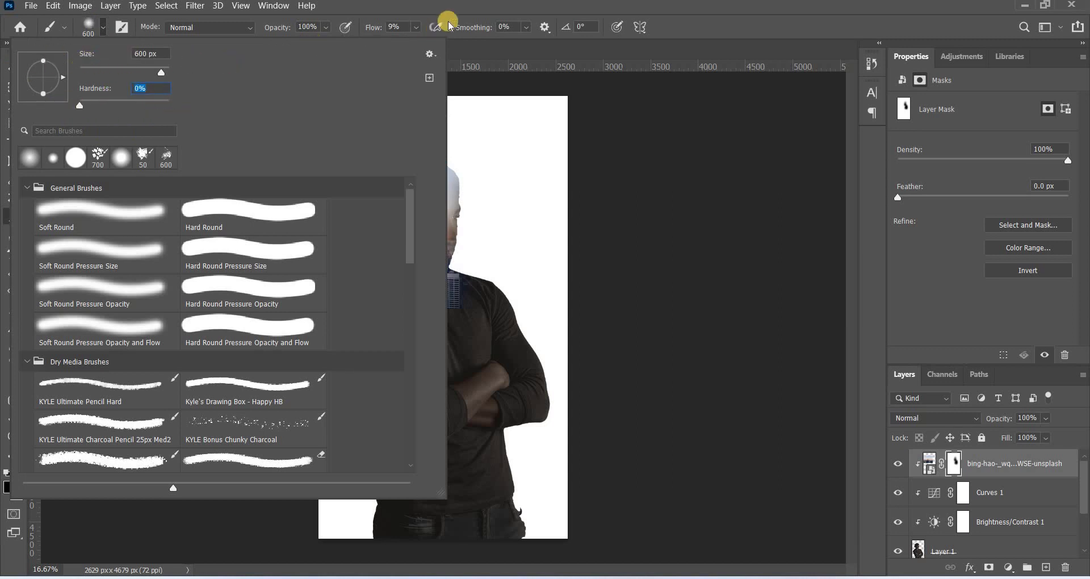
{"action": "key", "text": "Return"}
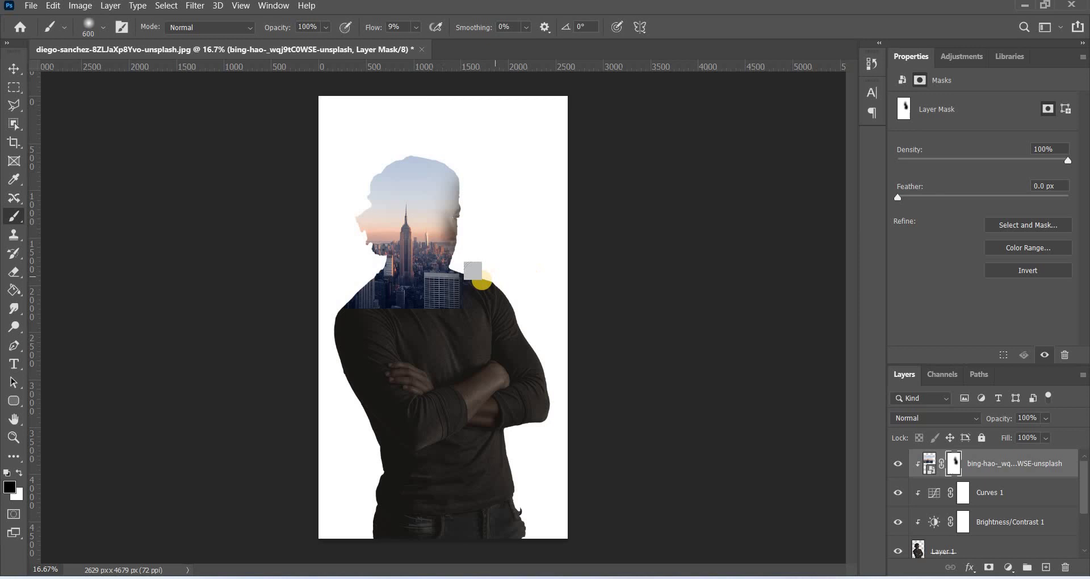
Softly paint the mask beside the neck, across the upper chest and along the left shoulder
{"action": "left_click_drag", "start_coordinate": [468, 310], "coordinate": [339, 269]}
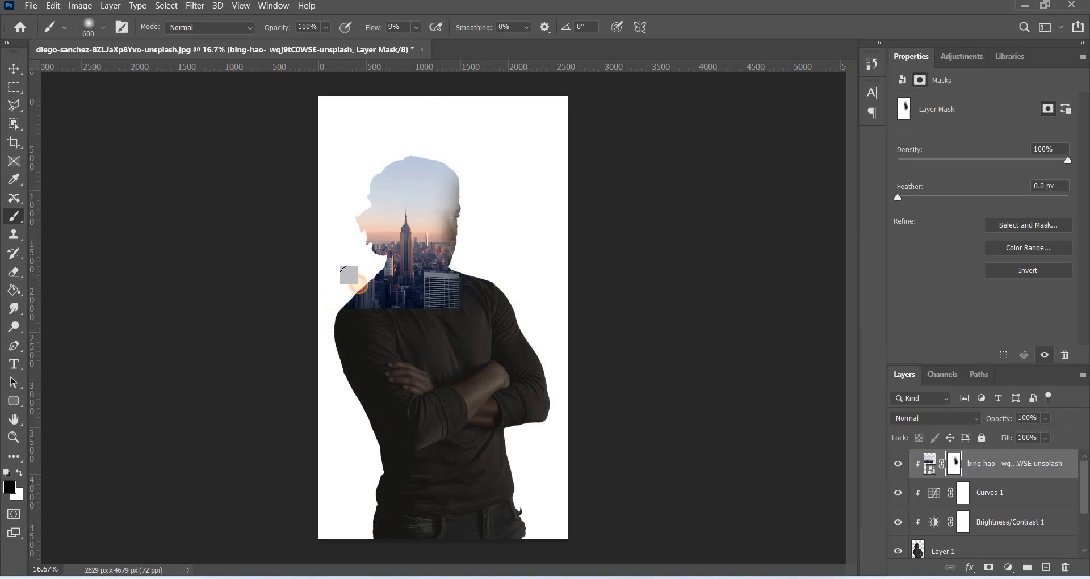
{"action": "left_click_drag", "start_coordinate": [362, 301], "coordinate": [361, 300]}
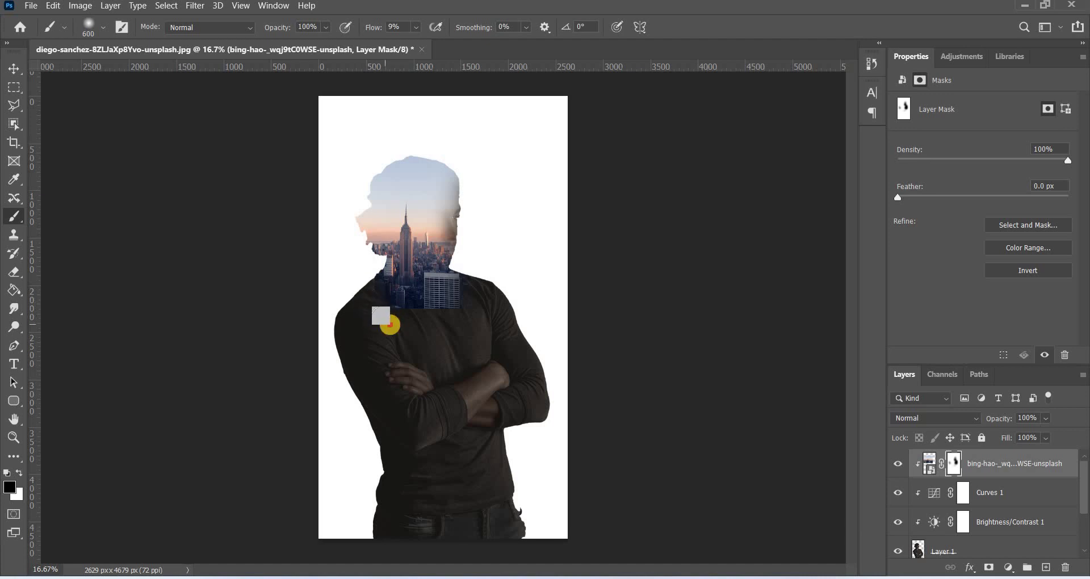
{"action": "mouse_move", "coordinate": [381, 322]}
{"action": "left_mouse_down"}
{"action": "mouse_move", "coordinate": [407, 323]}
{"action": "mouse_move", "coordinate": [394, 312]}
{"action": "mouse_move", "coordinate": [428, 325]}
{"action": "mouse_move", "coordinate": [481, 273]}
{"action": "mouse_move", "coordinate": [474, 309]}
{"action": "mouse_move", "coordinate": [480, 261]}
{"action": "mouse_move", "coordinate": [475, 316]}
{"action": "mouse_move", "coordinate": [477, 267]}
{"action": "mouse_move", "coordinate": [475, 304]}
{"action": "mouse_move", "coordinate": [551, 205]}
{"action": "left_mouse_up"}
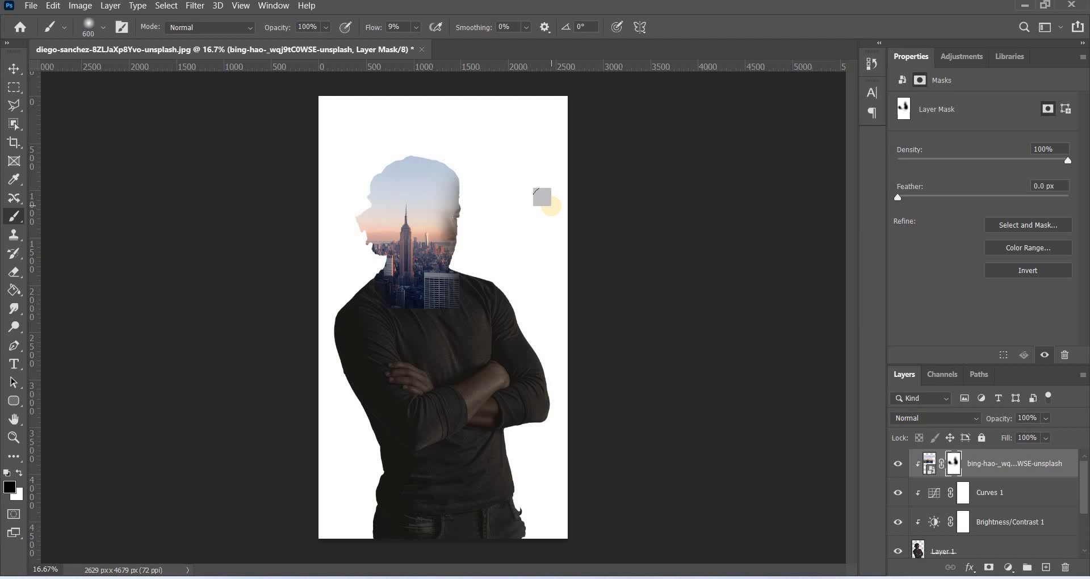
{"action": "mouse_move", "coordinate": [473, 279]}
{"action": "left_mouse_down"}
{"action": "mouse_move", "coordinate": [421, 307]}
{"action": "mouse_move", "coordinate": [443, 295]}
{"action": "left_mouse_up"}
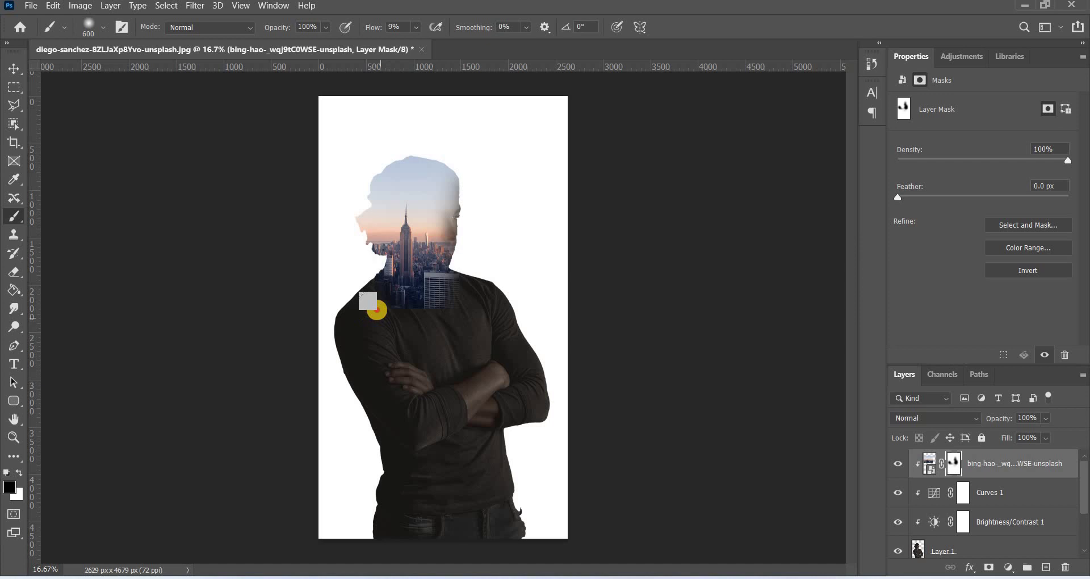
{"action": "left_click_drag", "start_coordinate": [377, 310], "coordinate": [373, 327]}
Zoom in on the shoulders and fade the skyline's lower edge with a smaller brush
{"action": "key", "text": "ctrl+plus"}
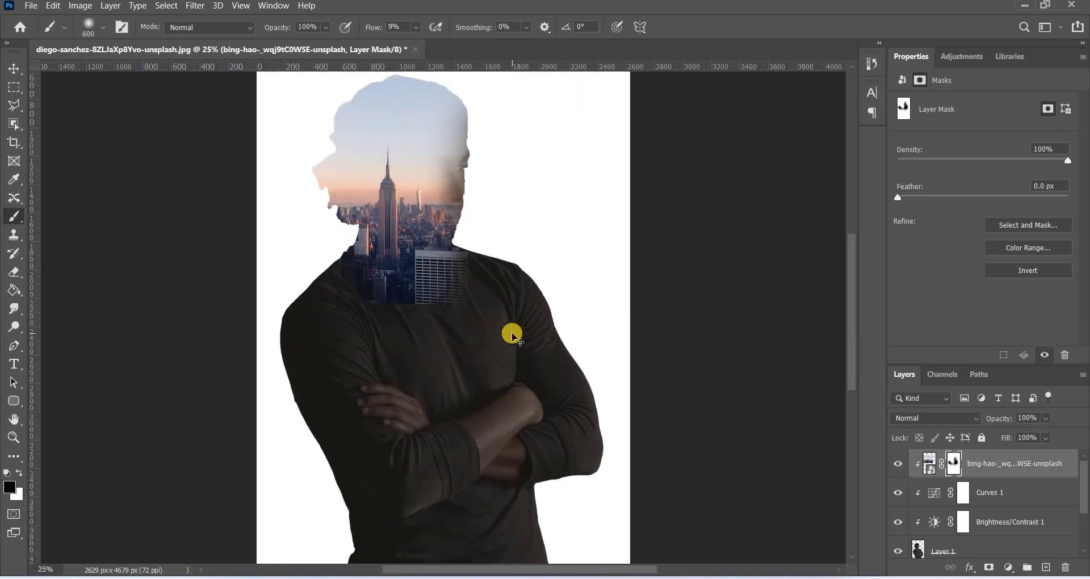
{"action": "key", "text": "ctrl+plus"}
{"action": "key", "text": "ctrl+plus"}
{"action": "key", "text": "ctrl+plus"}
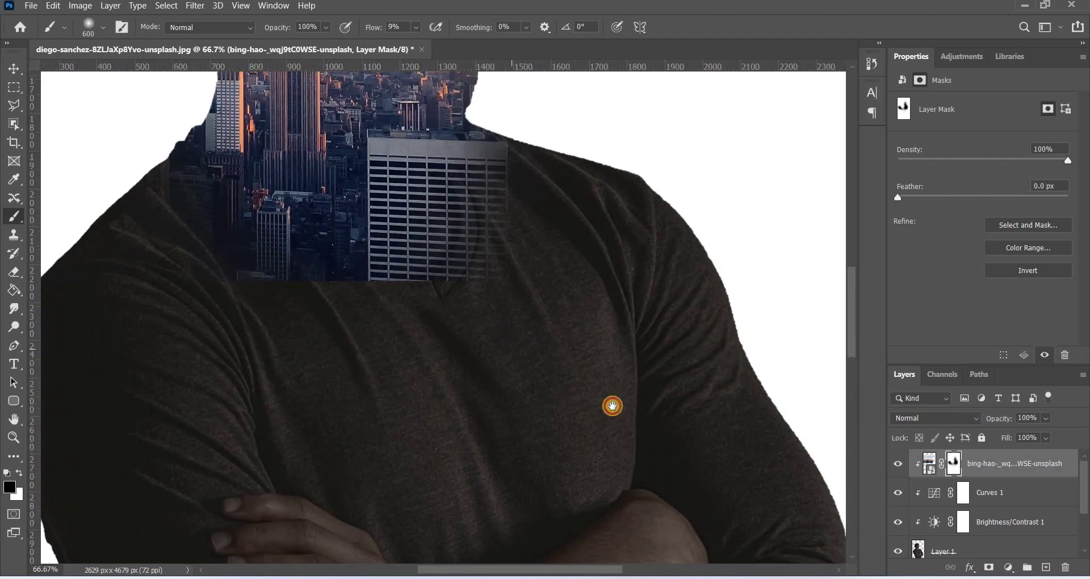
{"action": "left_click_drag", "start_coordinate": [608, 407], "coordinate": [706, 353]}
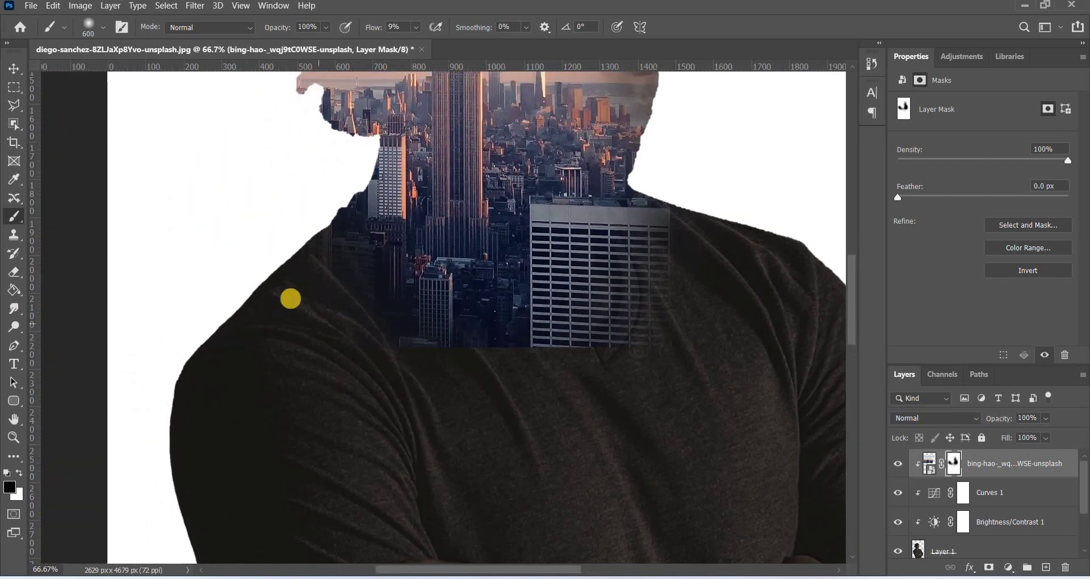
{"action": "mouse_move", "coordinate": [264, 282]}
{"action": "left_mouse_down"}
{"action": "mouse_move", "coordinate": [281, 289]}
{"action": "mouse_move", "coordinate": [299, 329]}
{"action": "left_mouse_up"}
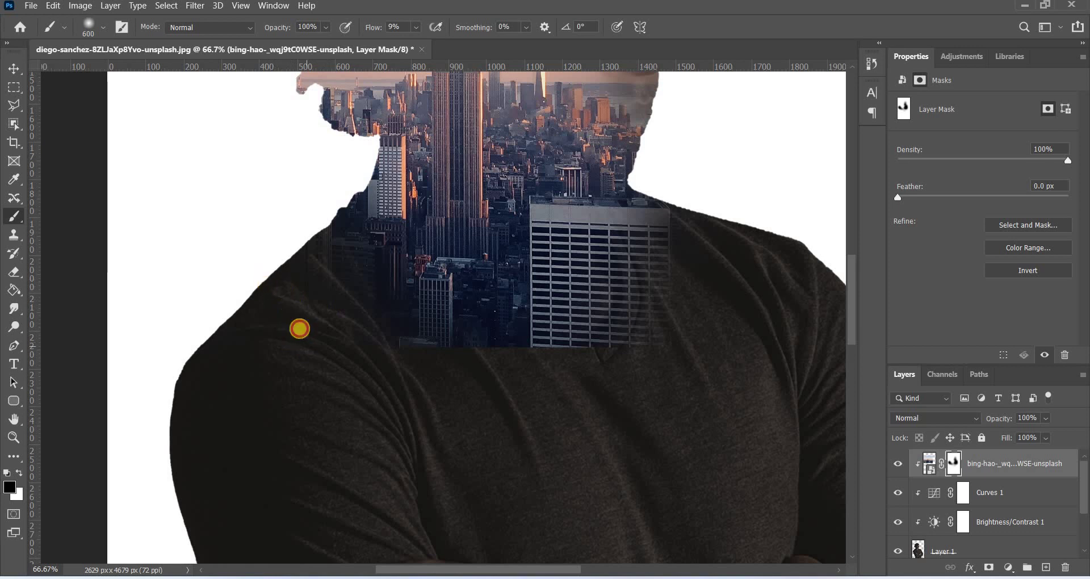
{"action": "key", "text": "bracketleft"}
{"action": "key", "text": "bracketleft"}
{"action": "key", "text": "bracketleft"}
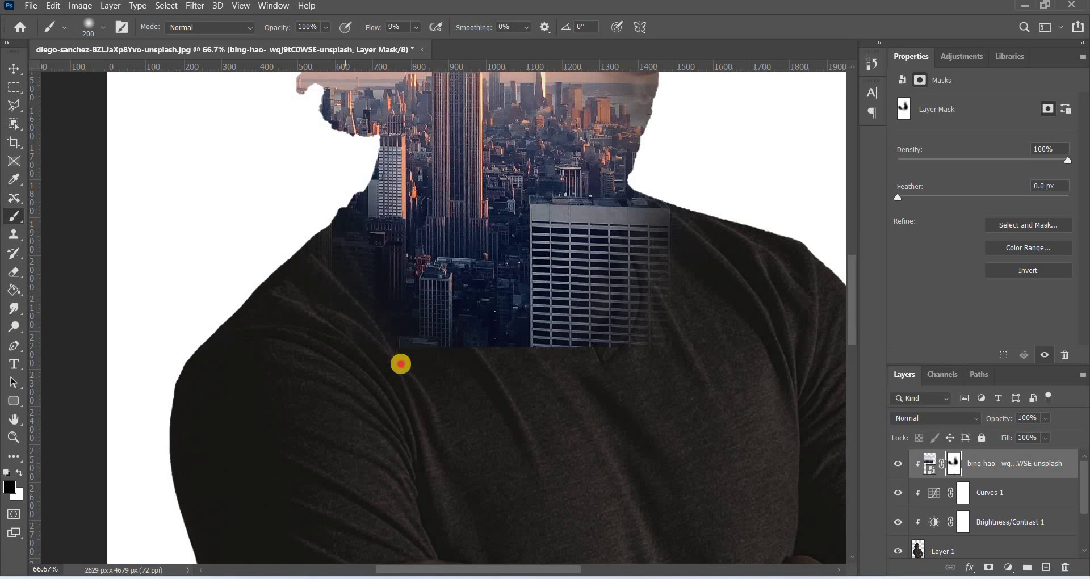
{"action": "left_click_drag", "start_coordinate": [414, 360], "coordinate": [385, 335]}
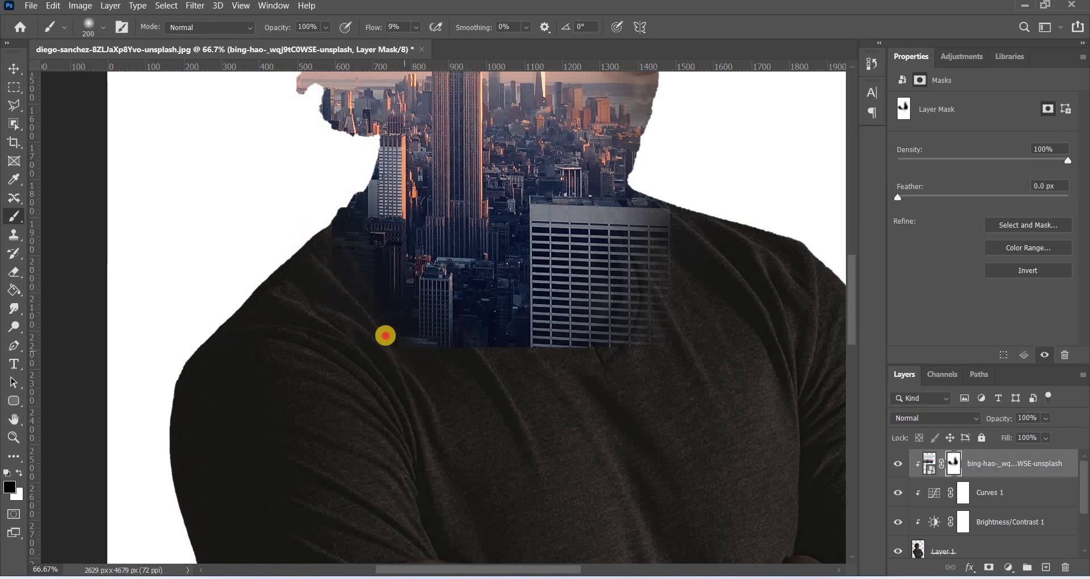
{"action": "left_click", "coordinate": [402, 340]}
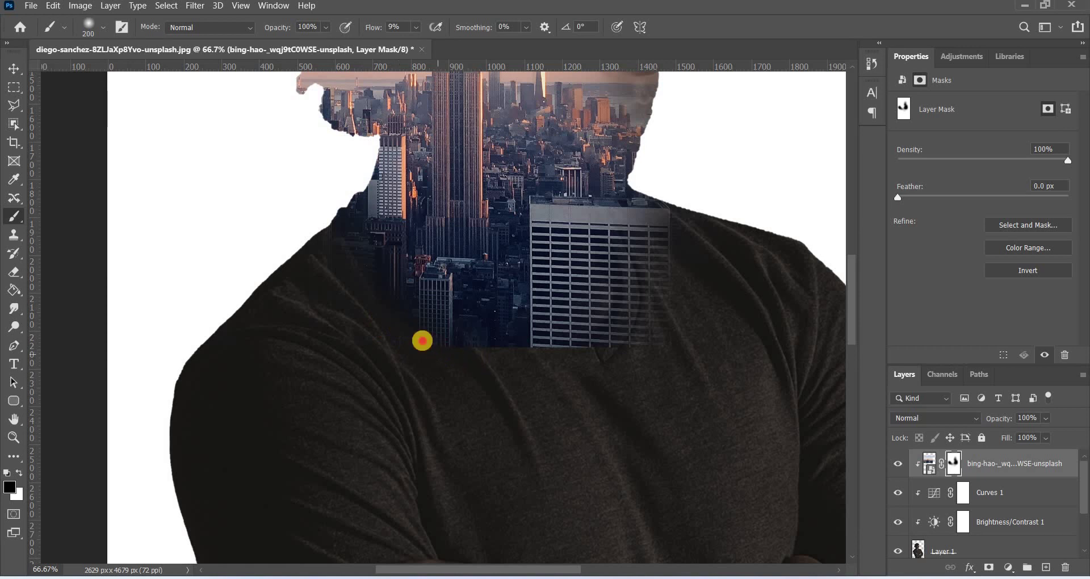
Softly hide the building's base and right edge into the shirt near the neckline
{"action": "left_click", "coordinate": [523, 352]}
{"action": "left_click_drag", "start_coordinate": [523, 352], "coordinate": [409, 324]}
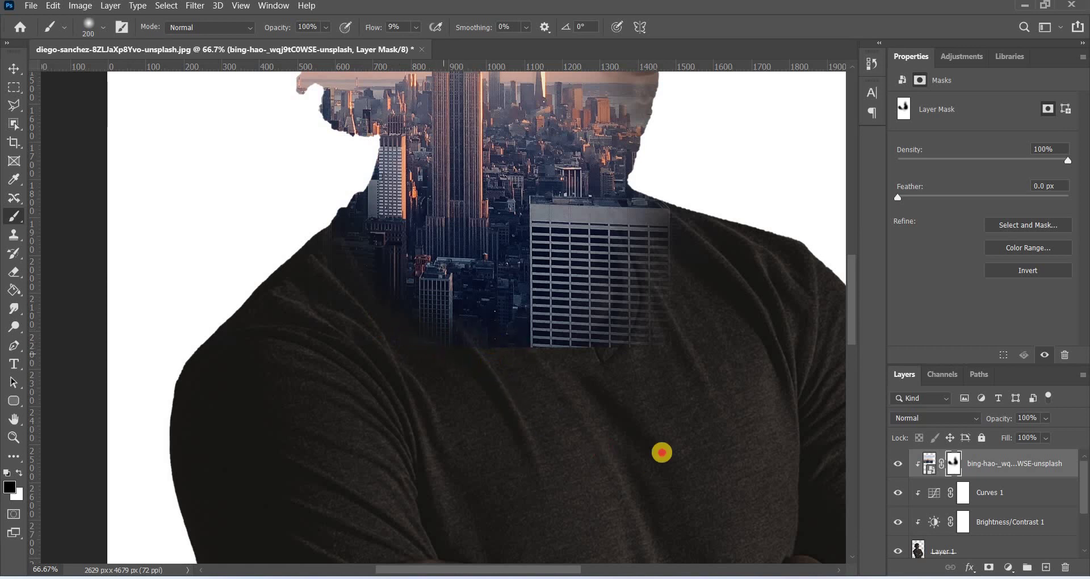
{"action": "mouse_move", "coordinate": [677, 212]}
{"action": "left_mouse_down"}
{"action": "mouse_move", "coordinate": [686, 331]}
{"action": "mouse_move", "coordinate": [671, 211]}
{"action": "mouse_move", "coordinate": [676, 313]}
{"action": "mouse_move", "coordinate": [661, 237]}
{"action": "mouse_move", "coordinate": [684, 315]}
{"action": "left_mouse_up"}
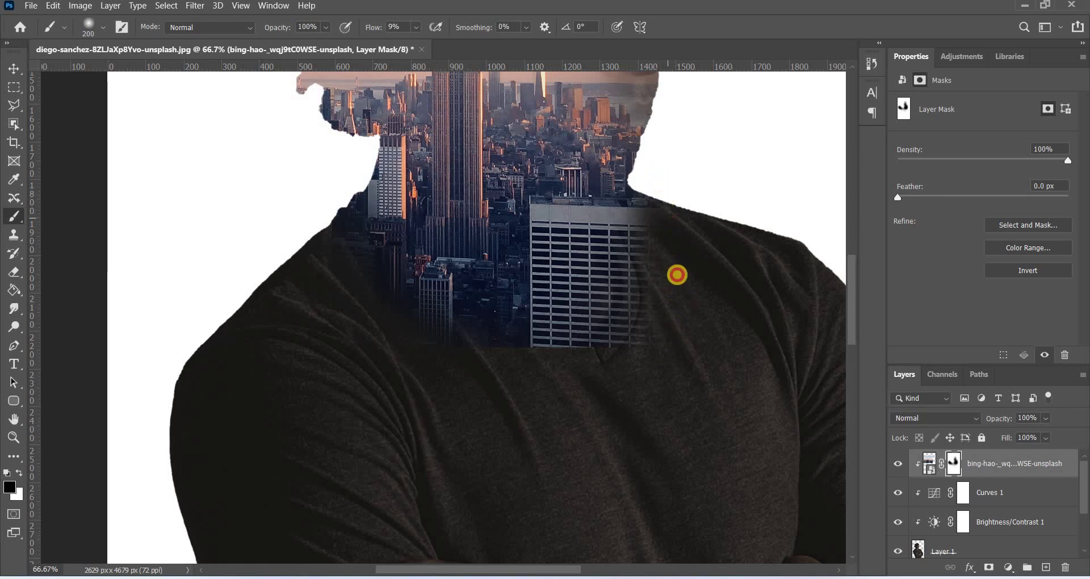
{"action": "mouse_move", "coordinate": [676, 275]}
{"action": "left_mouse_down"}
{"action": "mouse_move", "coordinate": [652, 210]}
{"action": "mouse_move", "coordinate": [674, 325]}
{"action": "mouse_move", "coordinate": [652, 200]}
{"action": "mouse_move", "coordinate": [669, 319]}
{"action": "left_mouse_up"}
{"action": "mouse_move", "coordinate": [660, 361]}
{"action": "left_mouse_down"}
{"action": "mouse_move", "coordinate": [635, 365]}
{"action": "mouse_move", "coordinate": [650, 209]}
{"action": "mouse_move", "coordinate": [669, 348]}
{"action": "mouse_move", "coordinate": [663, 216]}
{"action": "mouse_move", "coordinate": [676, 356]}
{"action": "left_mouse_up"}
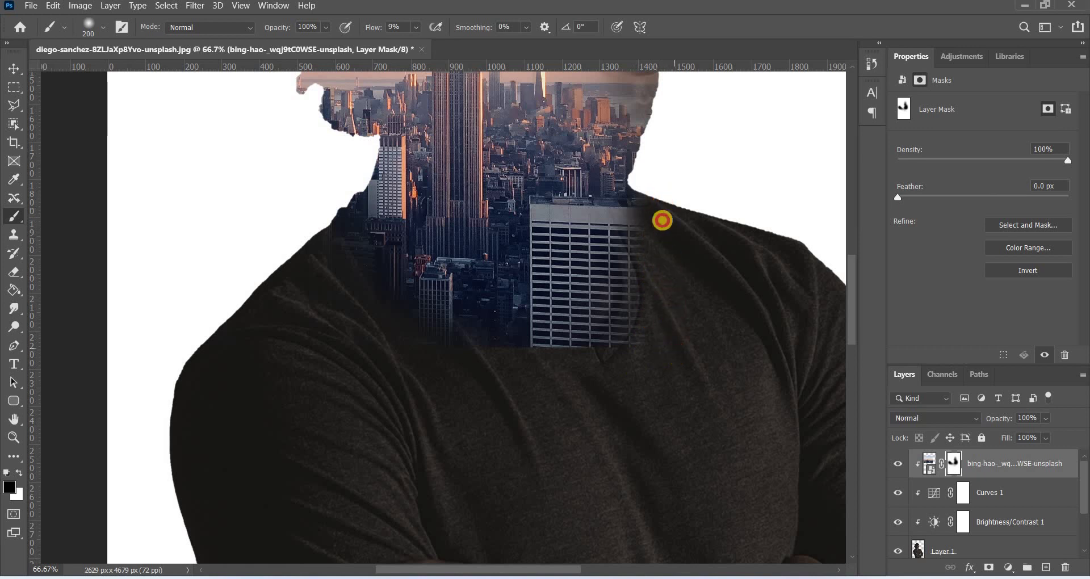
{"action": "left_click_drag", "start_coordinate": [662, 220], "coordinate": [666, 327]}
{"action": "left_click_drag", "start_coordinate": [651, 362], "coordinate": [665, 372]}
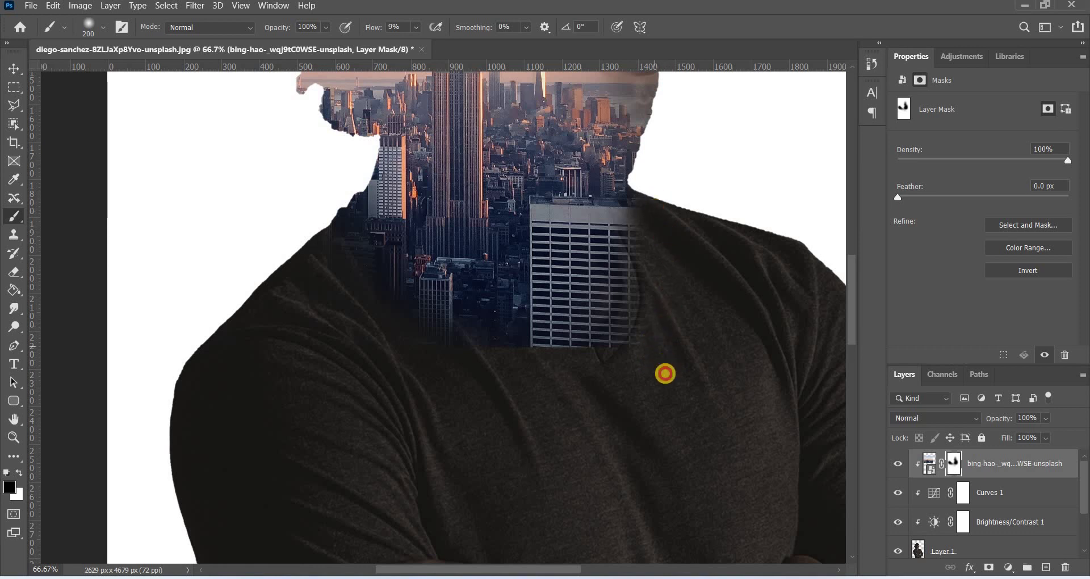
Raise the brush flow to 10%
{"action": "left_click", "coordinate": [415, 27]}
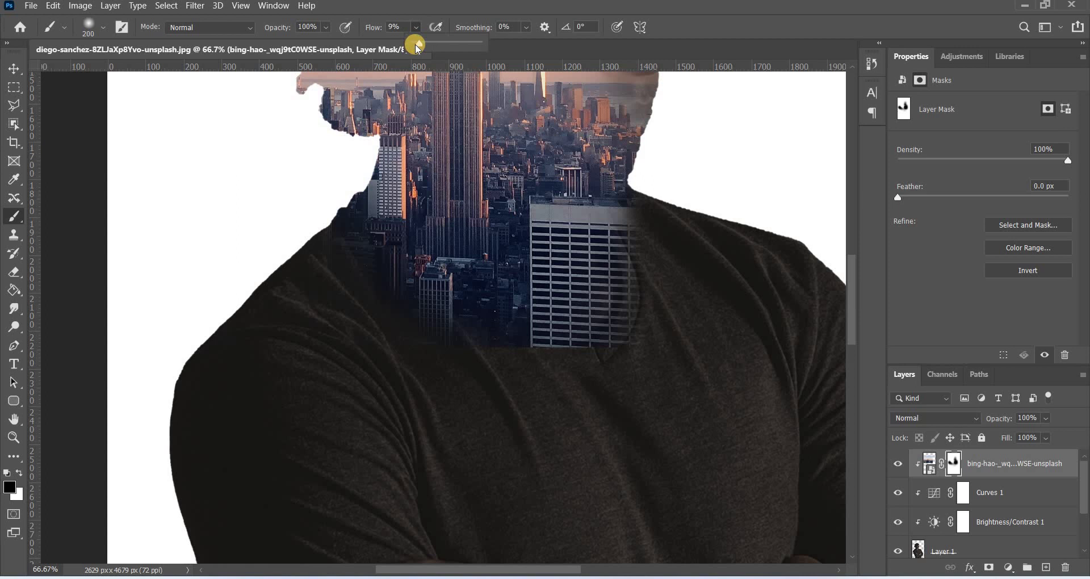
{"action": "left_click", "coordinate": [420, 44]}
{"action": "left_click", "coordinate": [665, 298]}
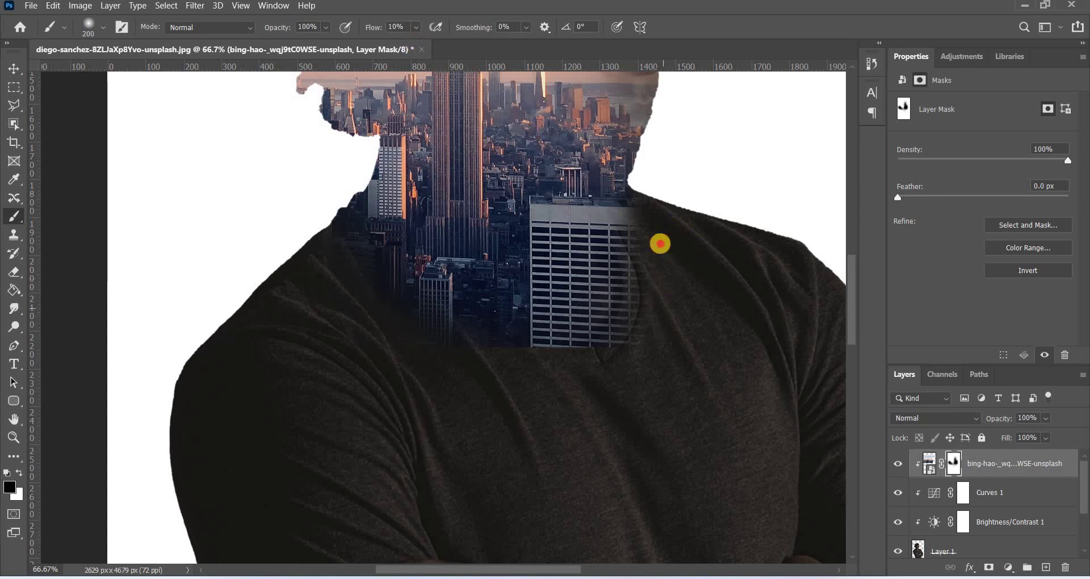
Blend the skyline's lower-left edge and neckline softly into the shirt
{"action": "mouse_move", "coordinate": [658, 339]}
{"action": "left_mouse_down"}
{"action": "mouse_move", "coordinate": [480, 370]}
{"action": "mouse_move", "coordinate": [396, 319]}
{"action": "mouse_move", "coordinate": [341, 252]}
{"action": "mouse_move", "coordinate": [432, 341]}
{"action": "mouse_move", "coordinate": [482, 361]}
{"action": "mouse_move", "coordinate": [421, 331]}
{"action": "mouse_move", "coordinate": [431, 331]}
{"action": "mouse_move", "coordinate": [397, 298]}
{"action": "mouse_move", "coordinate": [399, 313]}
{"action": "left_mouse_up"}
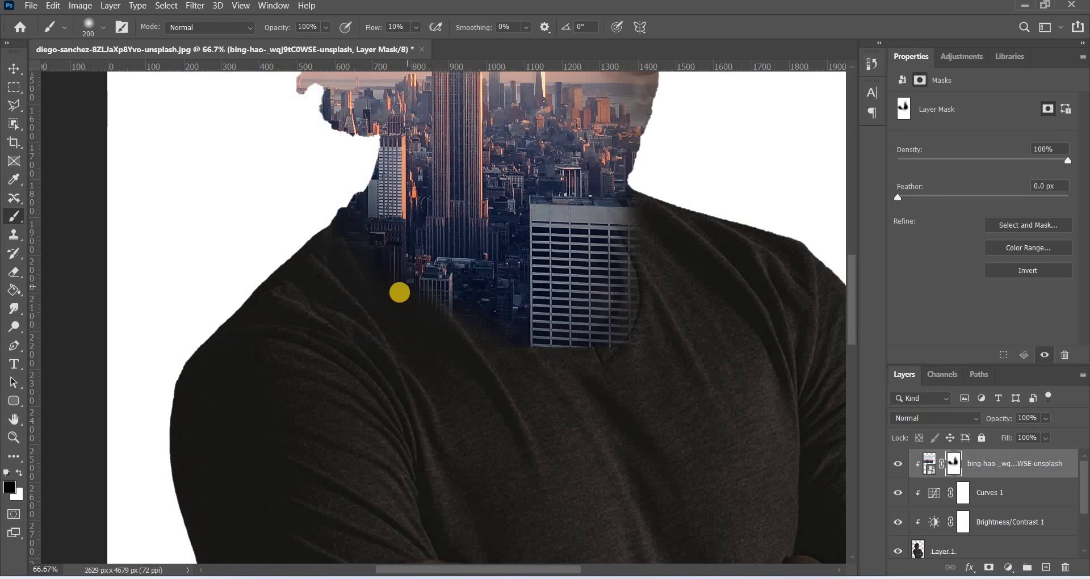
{"action": "mouse_move", "coordinate": [384, 270]}
{"action": "left_mouse_down"}
{"action": "mouse_move", "coordinate": [382, 252]}
{"action": "mouse_move", "coordinate": [367, 258]}
{"action": "mouse_move", "coordinate": [407, 324]}
{"action": "mouse_move", "coordinate": [460, 360]}
{"action": "mouse_move", "coordinate": [492, 369]}
{"action": "mouse_move", "coordinate": [555, 360]}
{"action": "mouse_move", "coordinate": [504, 356]}
{"action": "left_mouse_up"}
{"action": "mouse_move", "coordinate": [412, 314]}
{"action": "left_mouse_down"}
{"action": "mouse_move", "coordinate": [606, 370]}
{"action": "mouse_move", "coordinate": [640, 316]}
{"action": "mouse_move", "coordinate": [650, 369]}
{"action": "left_mouse_up"}
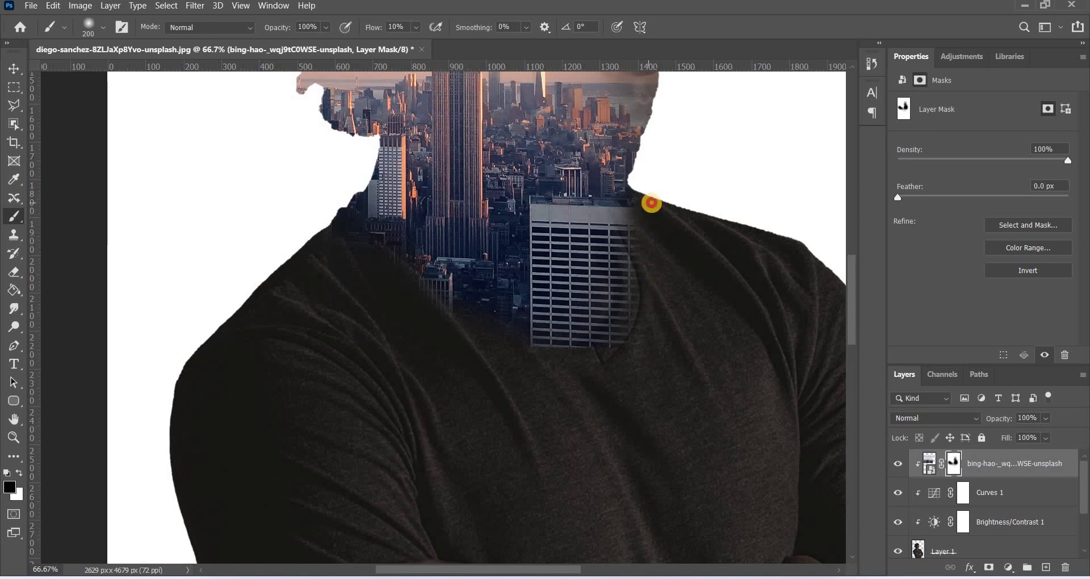
Fade the building's right edge beside the neckline into the shirt
{"action": "mouse_move", "coordinate": [653, 209]}
{"action": "left_mouse_down"}
{"action": "mouse_move", "coordinate": [656, 223]}
{"action": "mouse_move", "coordinate": [643, 220]}
{"action": "mouse_move", "coordinate": [649, 263]}
{"action": "left_mouse_up"}
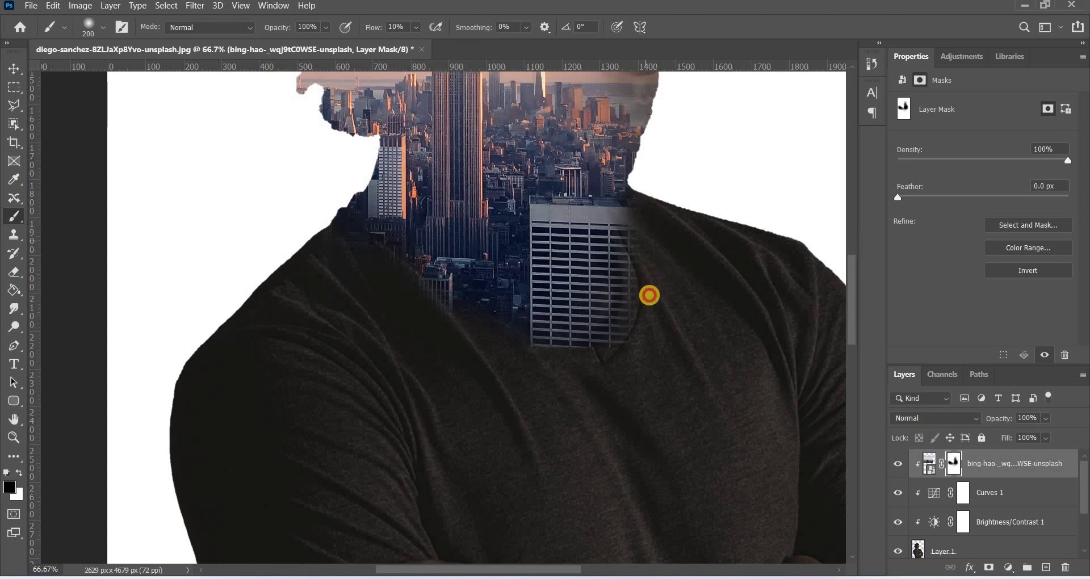
{"action": "mouse_move", "coordinate": [642, 327]}
{"action": "left_mouse_down"}
{"action": "mouse_move", "coordinate": [623, 352]}
{"action": "mouse_move", "coordinate": [653, 265]}
{"action": "mouse_move", "coordinate": [636, 365]}
{"action": "mouse_move", "coordinate": [651, 297]}
{"action": "left_mouse_up"}
{"action": "mouse_move", "coordinate": [651, 297]}
{"action": "left_mouse_down"}
{"action": "mouse_move", "coordinate": [649, 343]}
{"action": "mouse_move", "coordinate": [647, 292]}
{"action": "left_mouse_up"}
{"action": "left_click_drag", "start_coordinate": [648, 292], "coordinate": [650, 347]}
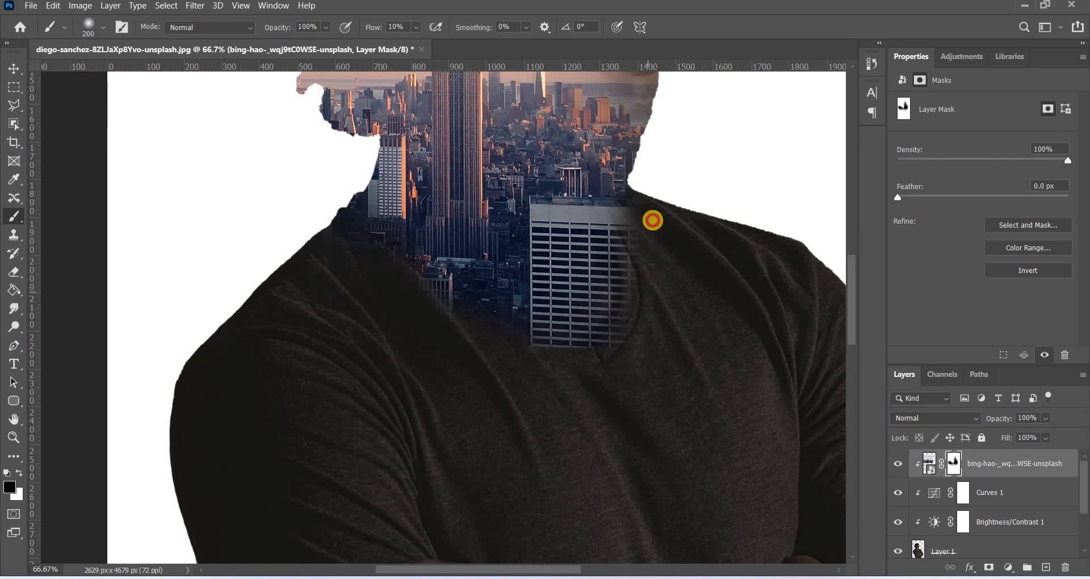
{"action": "mouse_move", "coordinate": [652, 220]}
{"action": "left_mouse_down"}
{"action": "mouse_move", "coordinate": [653, 297]}
{"action": "mouse_move", "coordinate": [655, 219]}
{"action": "left_mouse_up"}
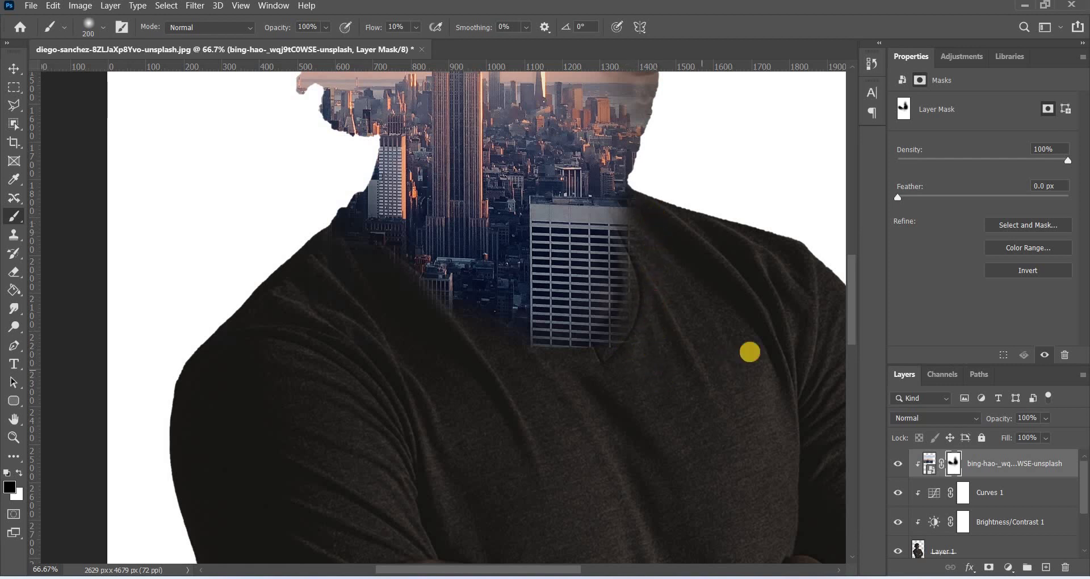
Zoom out and brush the mask along the head's right edge to reveal more face
{"action": "key", "text": "ctrl+minus"}
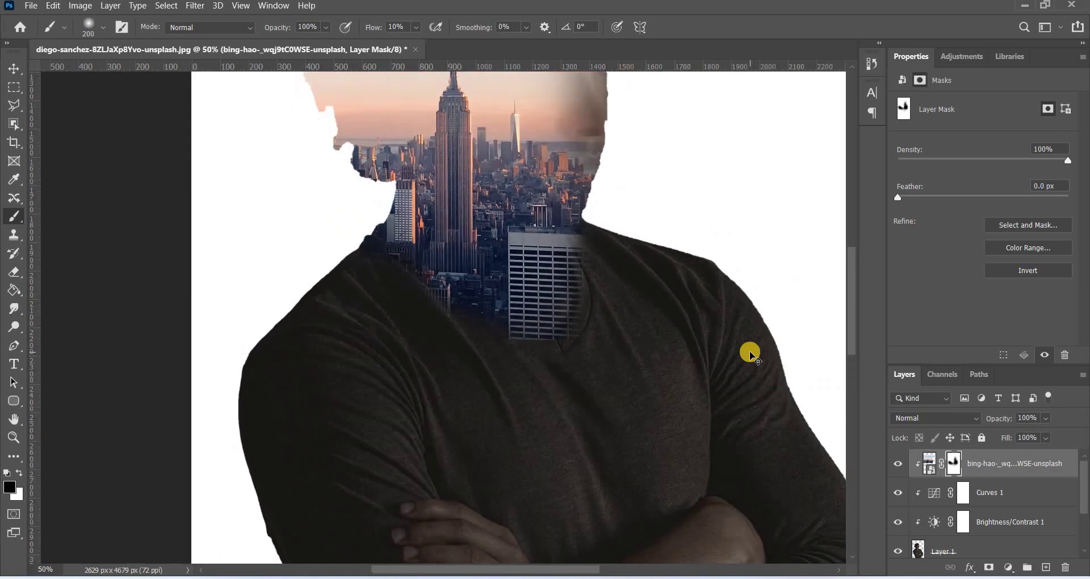
{"action": "key", "text": "ctrl+minus"}
{"action": "key", "text": "ctrl+minus"}
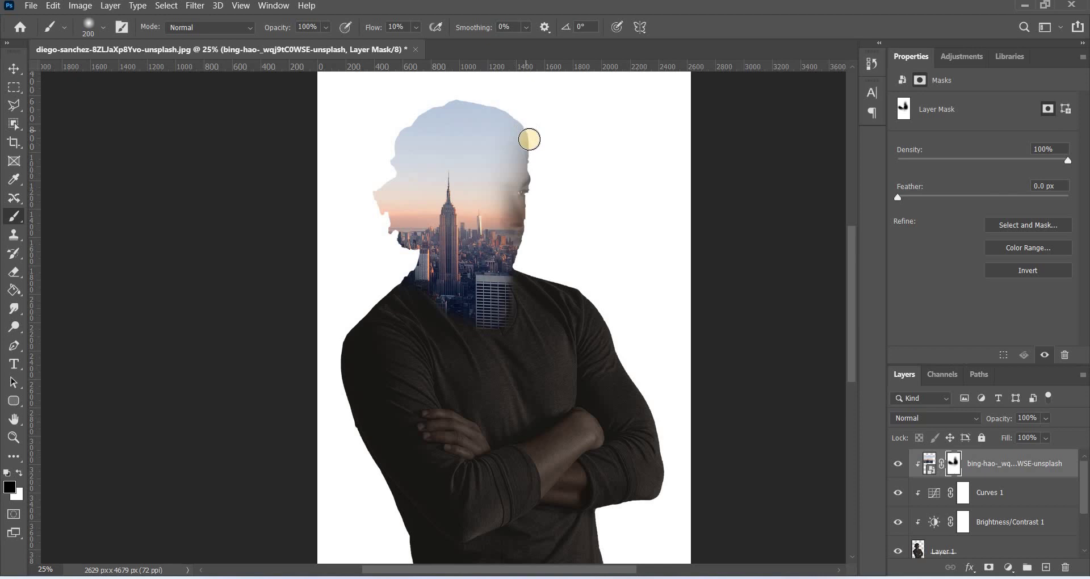
{"action": "left_click_drag", "start_coordinate": [531, 174], "coordinate": [535, 214]}
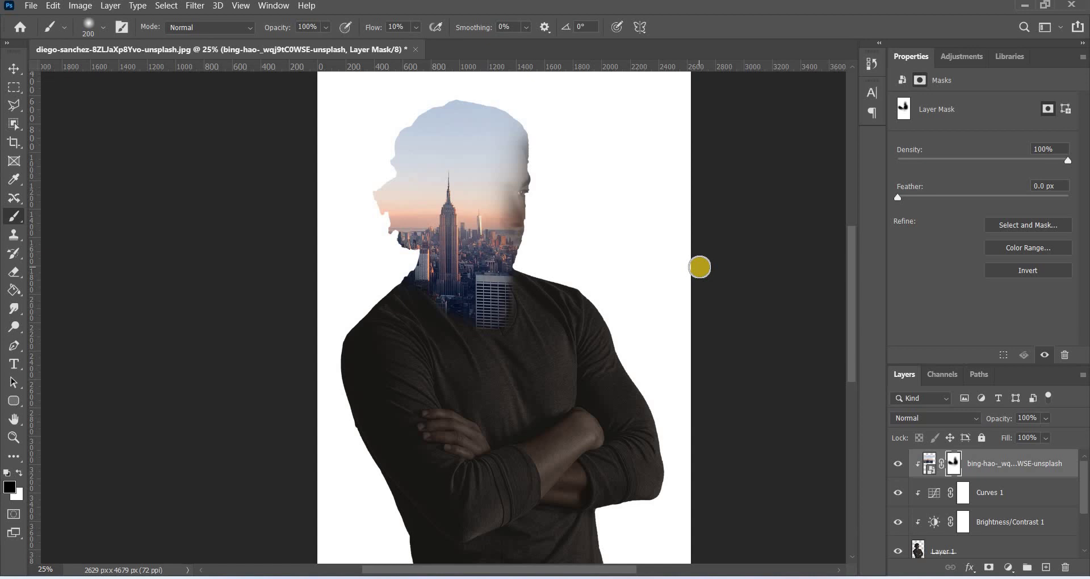
Inspect the head and arms up close, fit the image in view, and select white Layer 2
{"action": "key", "text": "ctrl+plus"}
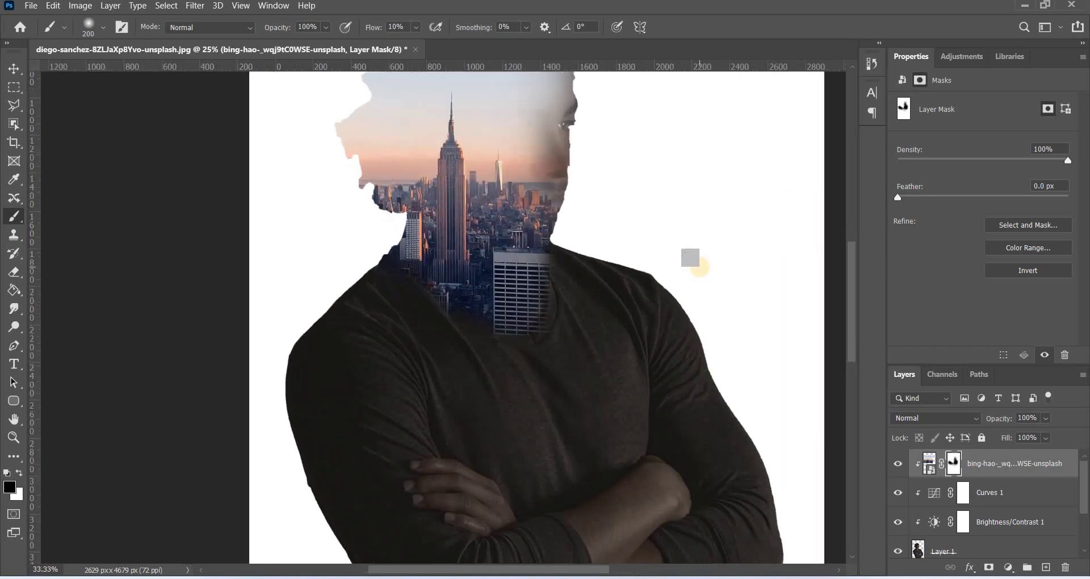
{"action": "left_click_drag", "start_coordinate": [667, 398], "coordinate": [650, 526]}
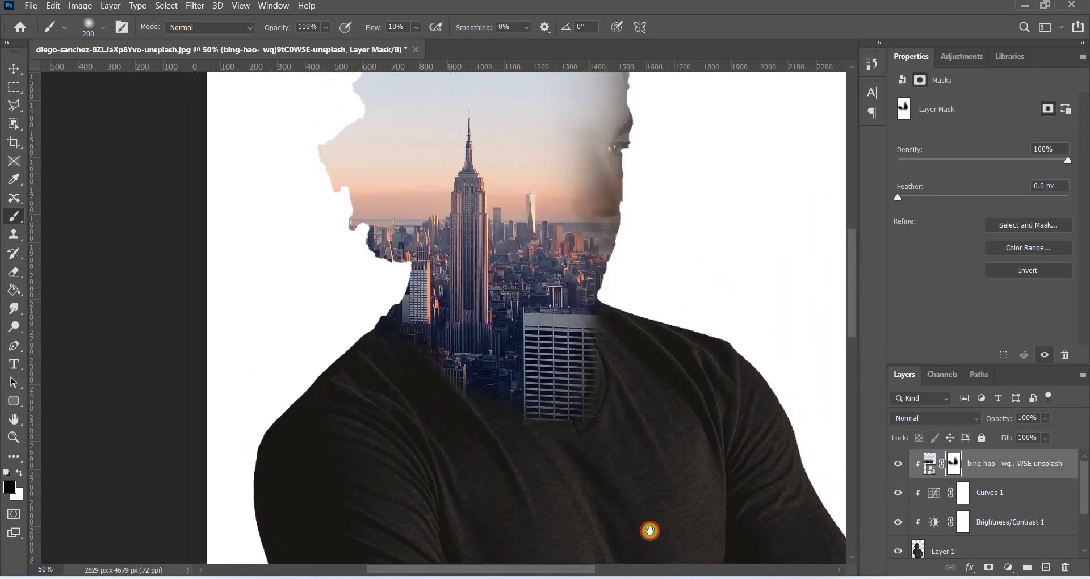
{"action": "left_click_drag", "start_coordinate": [594, 479], "coordinate": [513, 331]}
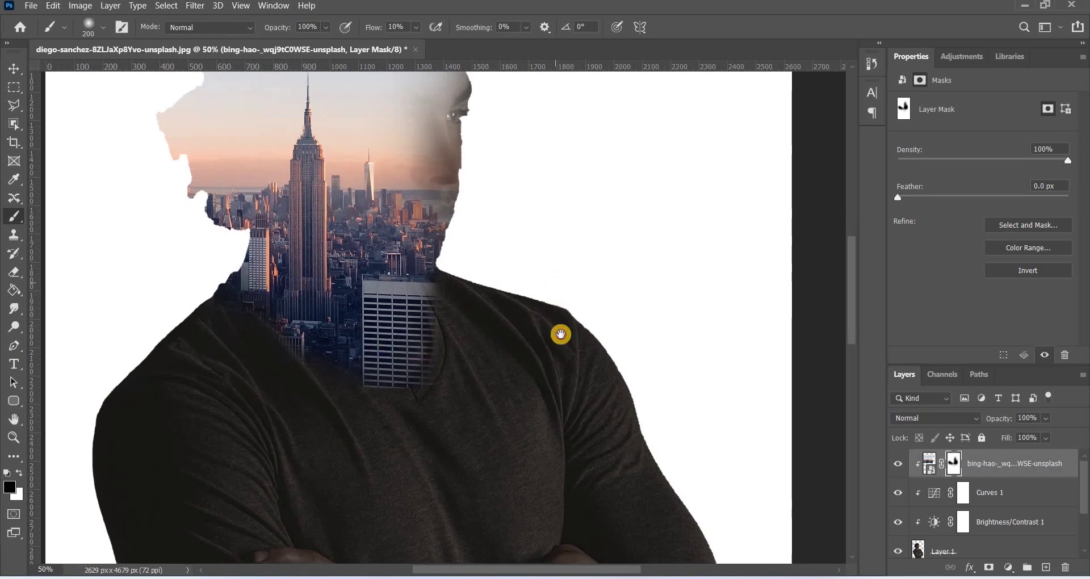
{"action": "left_click_drag", "start_coordinate": [560, 335], "coordinate": [572, 419]}
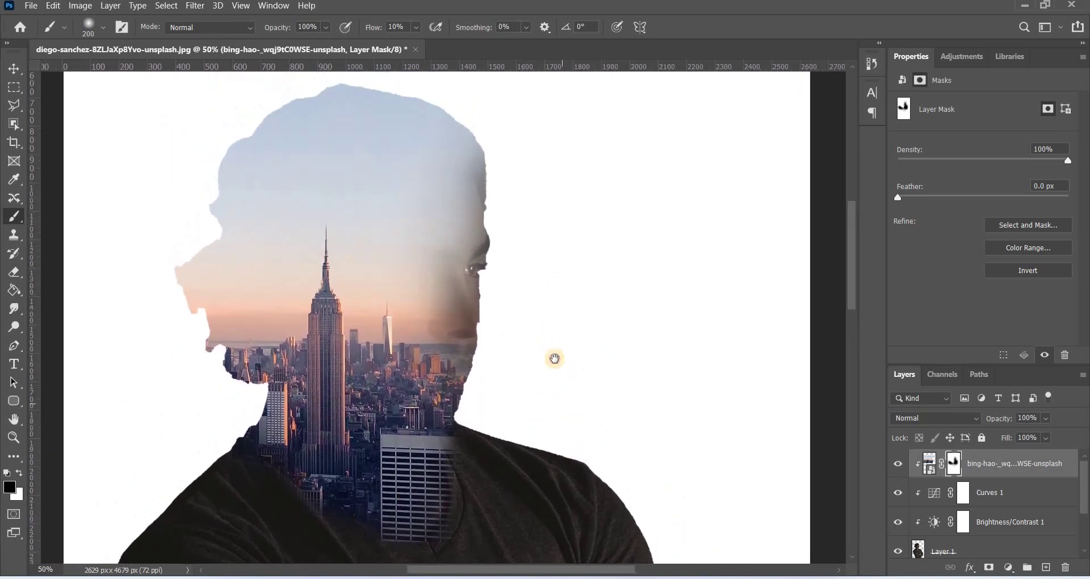
{"action": "left_click_drag", "start_coordinate": [555, 357], "coordinate": [463, 150]}
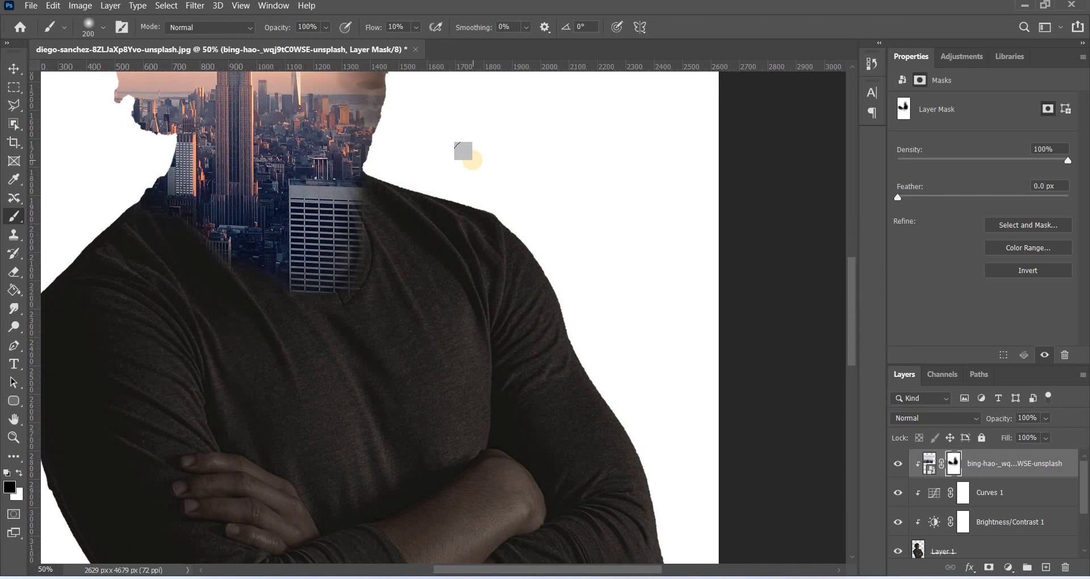
{"action": "key", "text": "ctrl+minus"}
{"action": "key", "text": "ctrl+minus"}
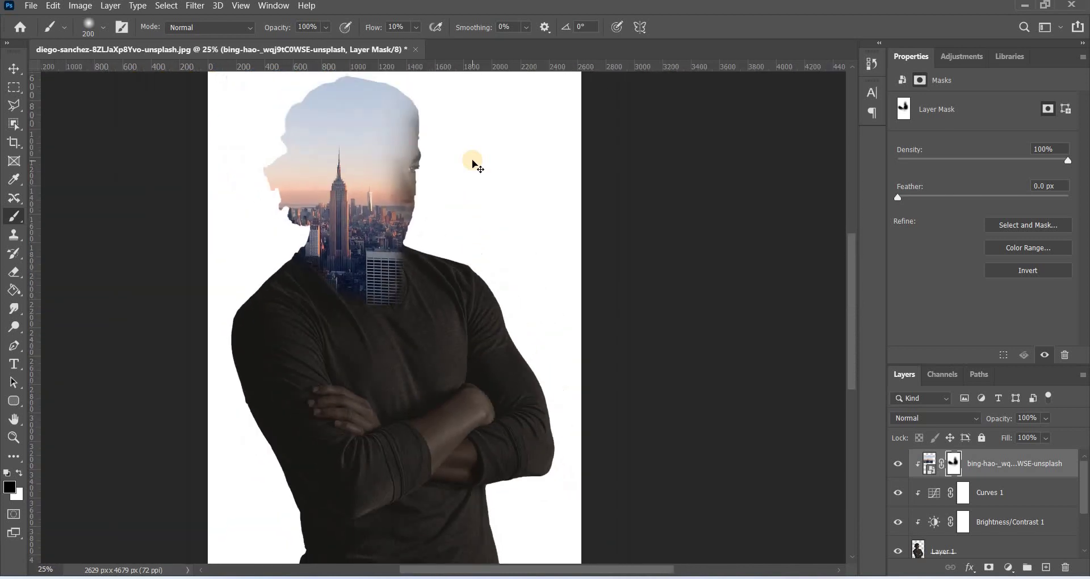
{"action": "key", "text": "ctrl+minus"}
{"action": "key", "text": "ctrl+plus"}
{"action": "key", "text": "ctrl+plus"}
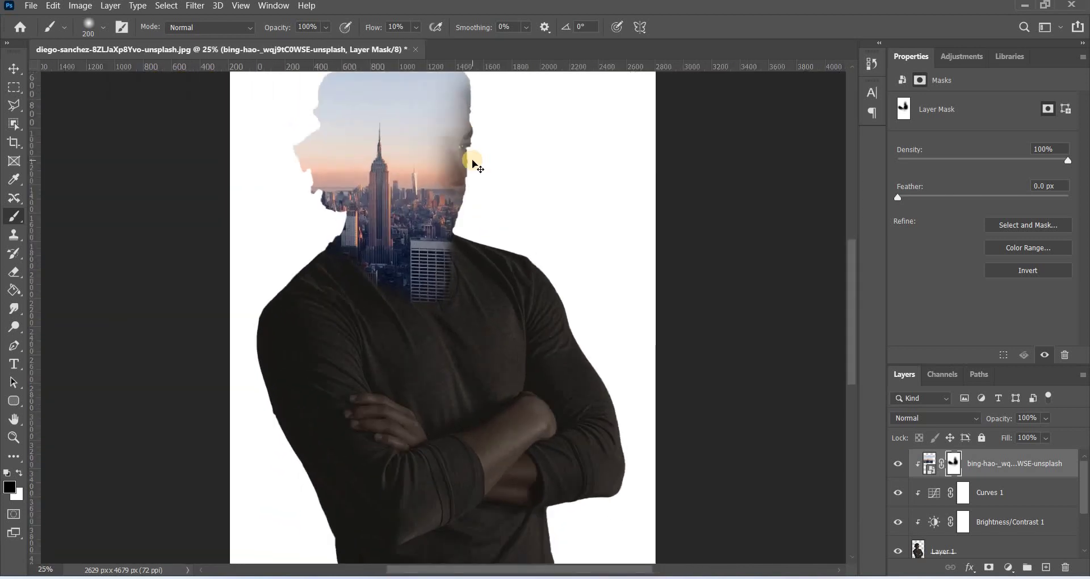
{"action": "key", "text": "ctrl+minus"}
{"action": "key", "text": "ctrl+minus"}
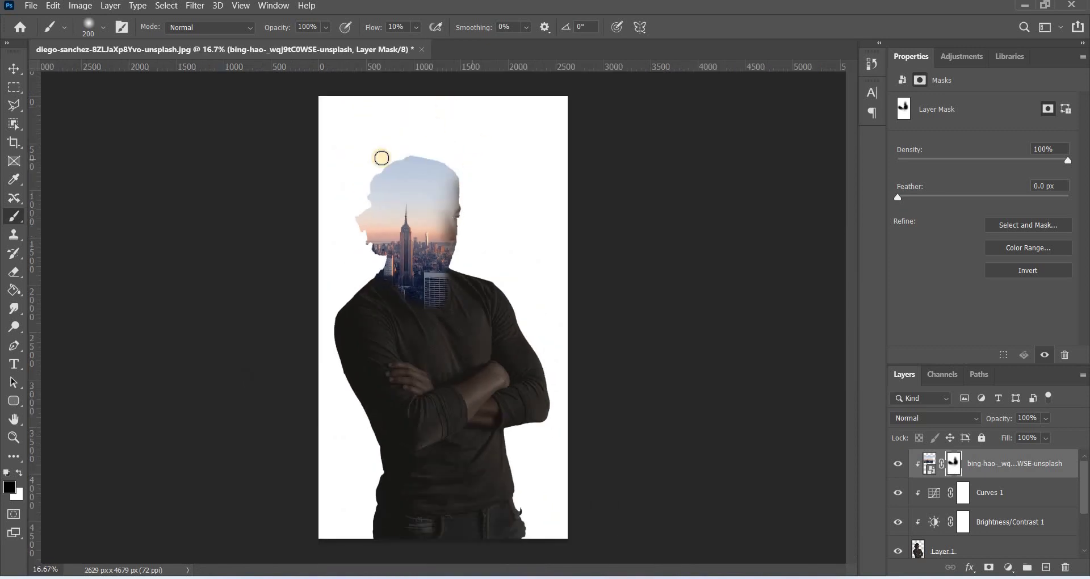
{"action": "left_click", "coordinate": [14, 68]}
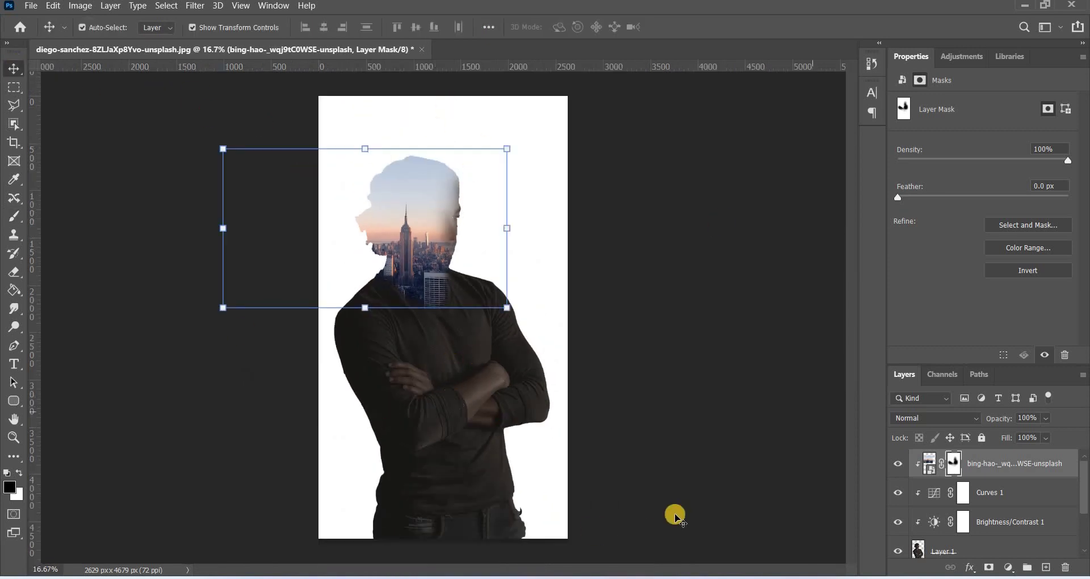
{"action": "left_click", "coordinate": [499, 463]}
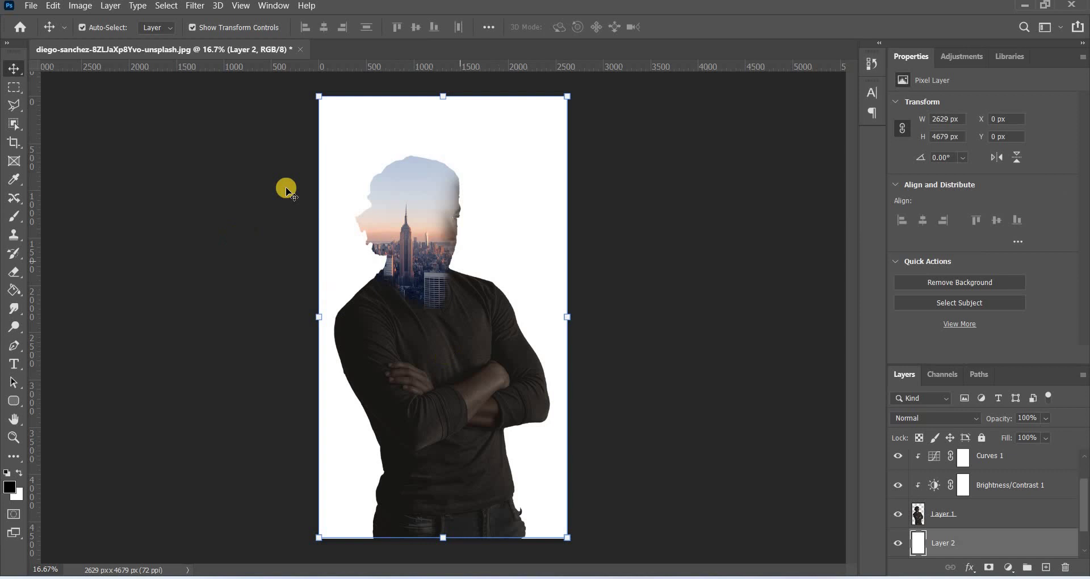